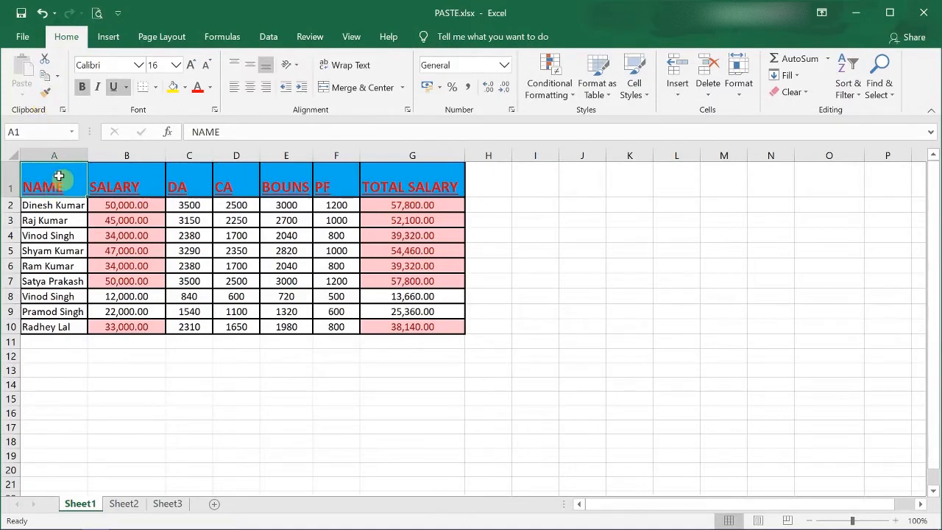
- Copy the salary table in A1:G10 and paste it with all its content and formatting at cell I1
{"action": "left_click", "coordinate": [388, 327], "text": "shift"}
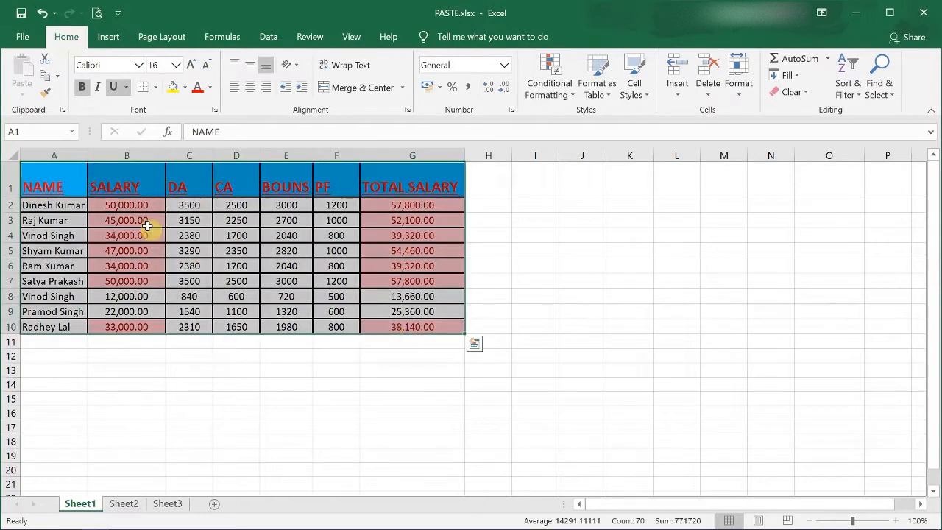
{"action": "left_click", "coordinate": [46, 77]}
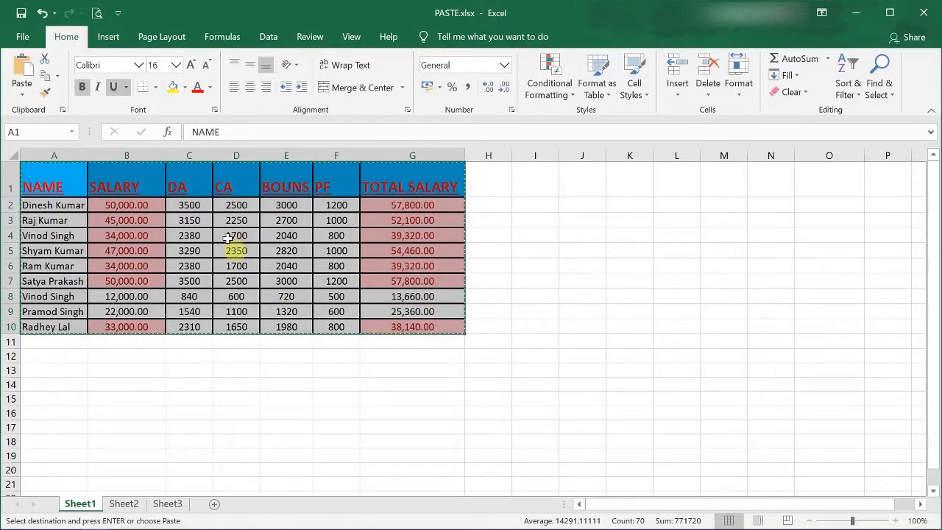
{"action": "left_click", "coordinate": [529, 176]}
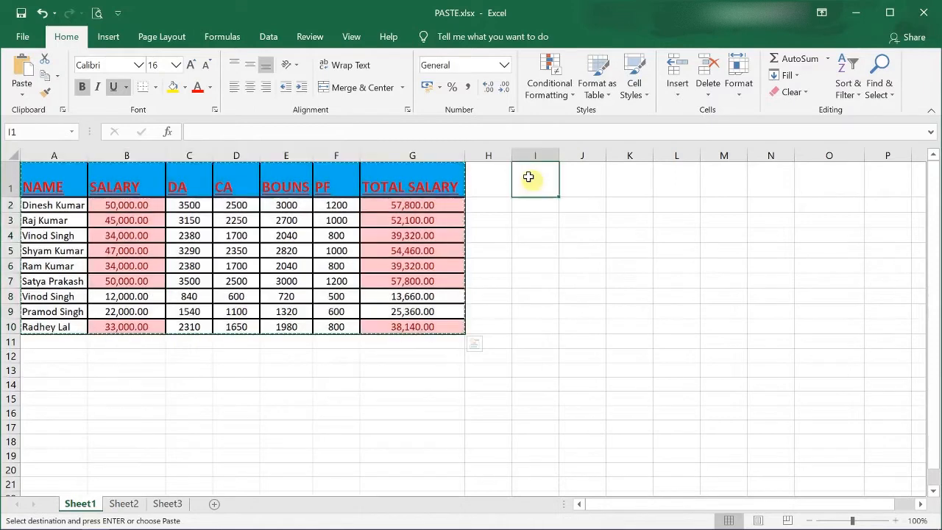
{"action": "left_click", "coordinate": [24, 74]}
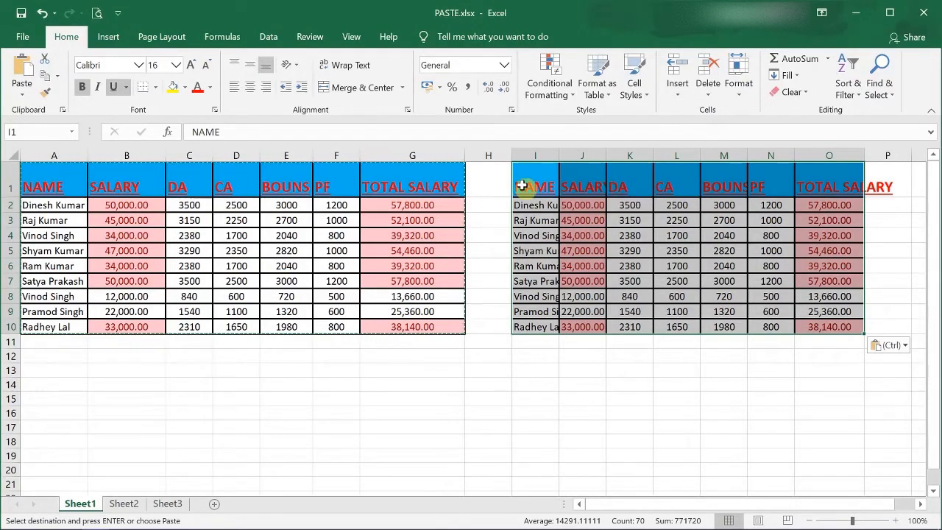
- Undo the full paste and paste the copied table at I1 using the Formulas option
{"action": "key", "text": "ctrl+z"}
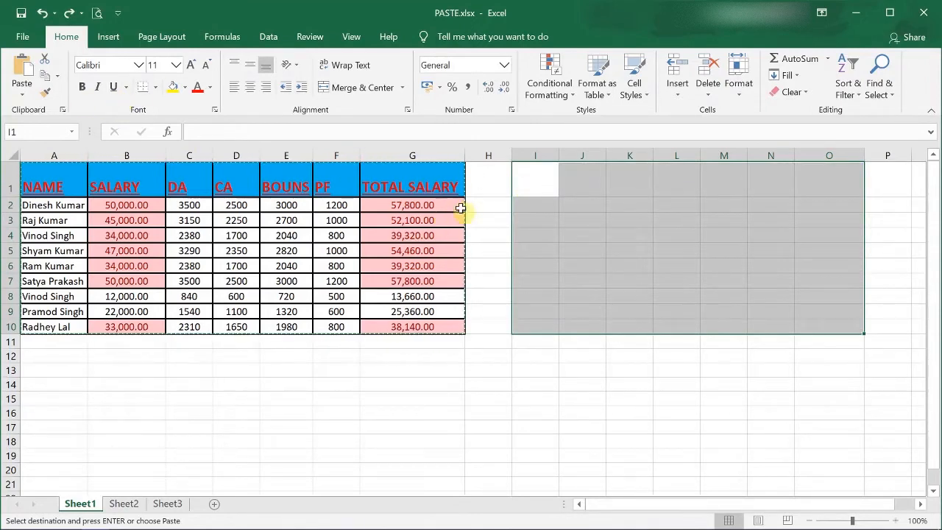
{"action": "left_click", "coordinate": [482, 187]}
{"action": "left_click", "coordinate": [526, 181]}
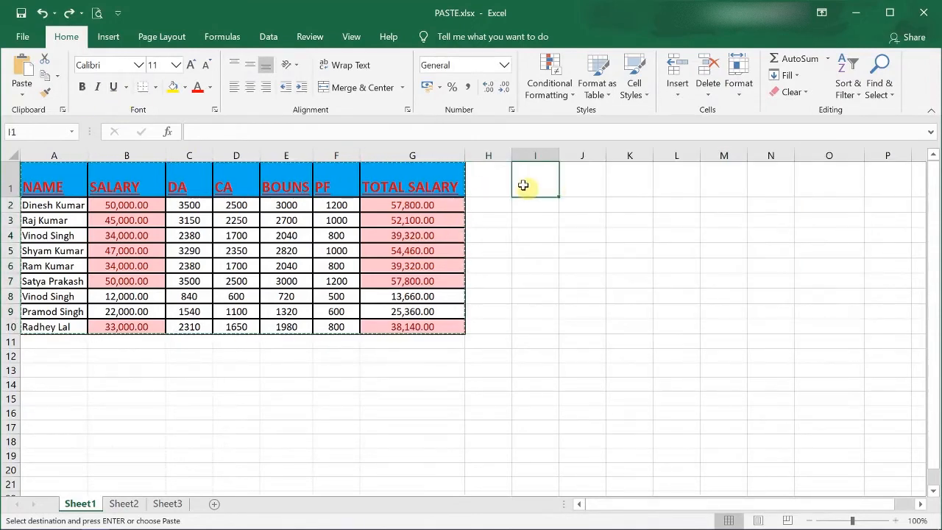
{"action": "left_click", "coordinate": [22, 98]}
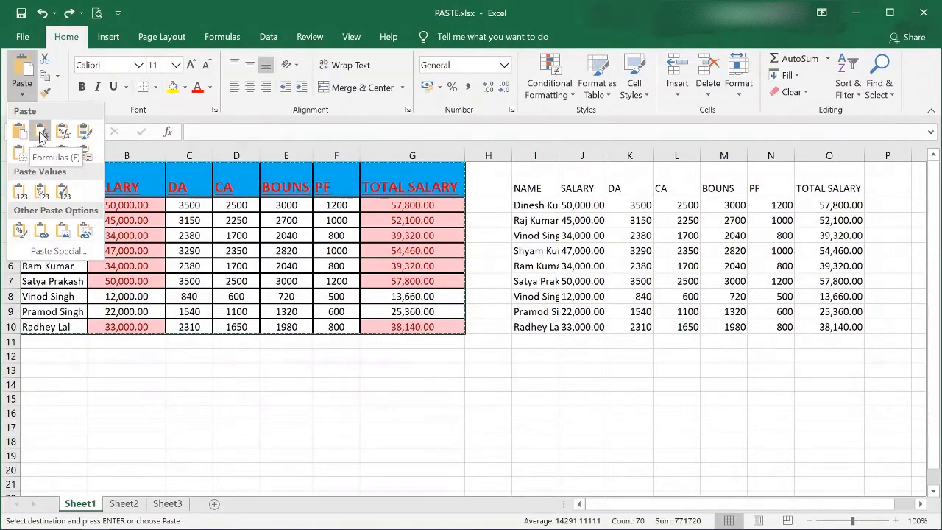
{"action": "left_click", "coordinate": [41, 134]}
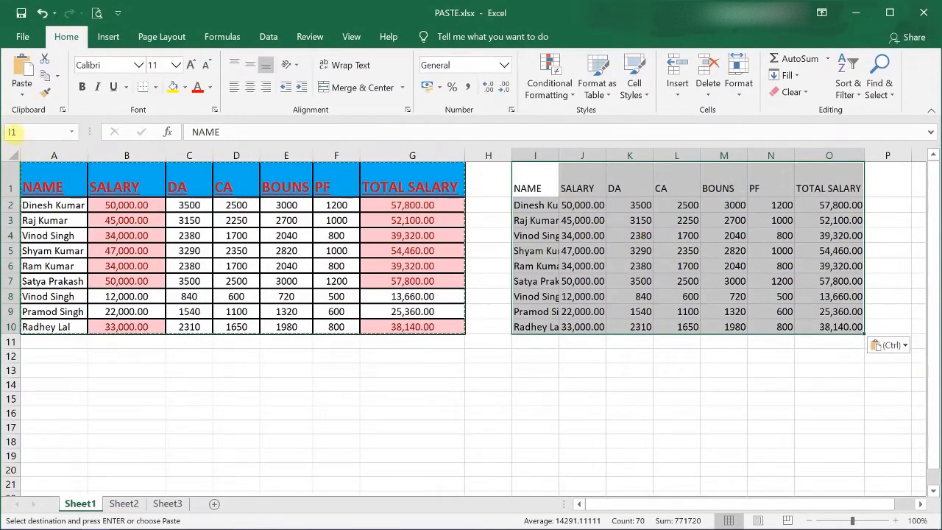
- Paste the copied table at I1 with Formulas & Number Formatting, undoing the earlier formulas-only paste
{"action": "left_click", "coordinate": [22, 92]}
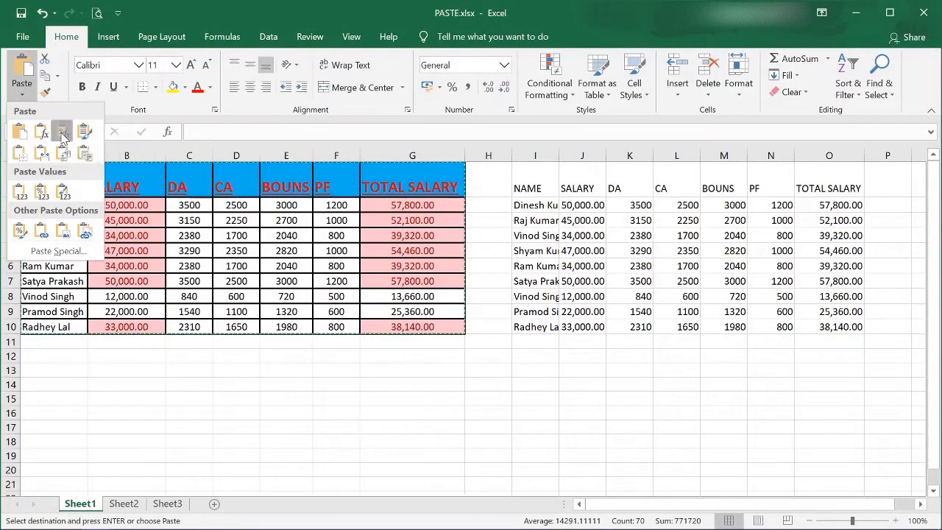
{"action": "left_click", "coordinate": [62, 134]}
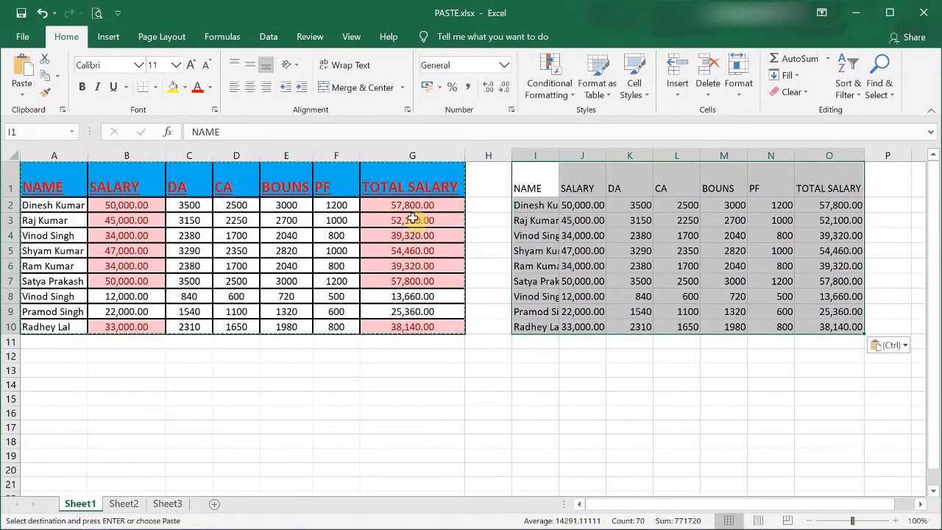
{"action": "key", "text": "ctrl+z"}
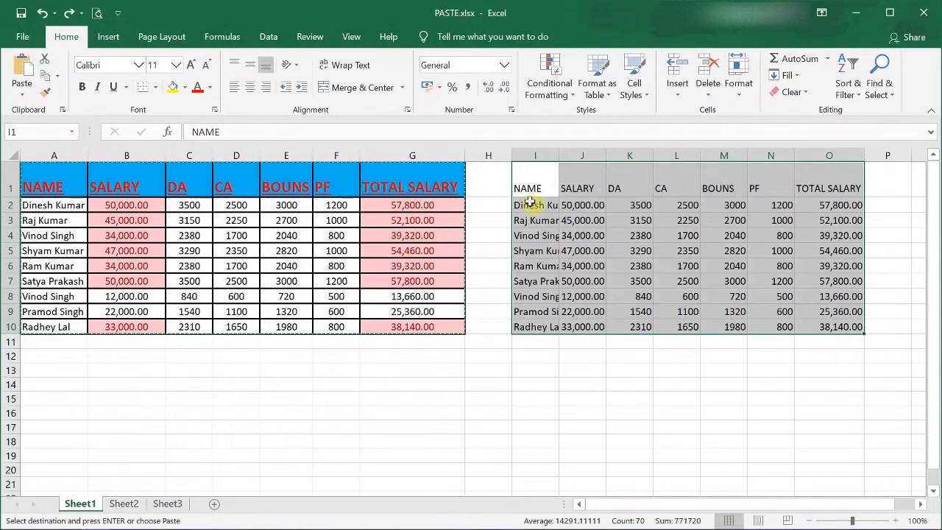
{"action": "left_click", "coordinate": [528, 183]}
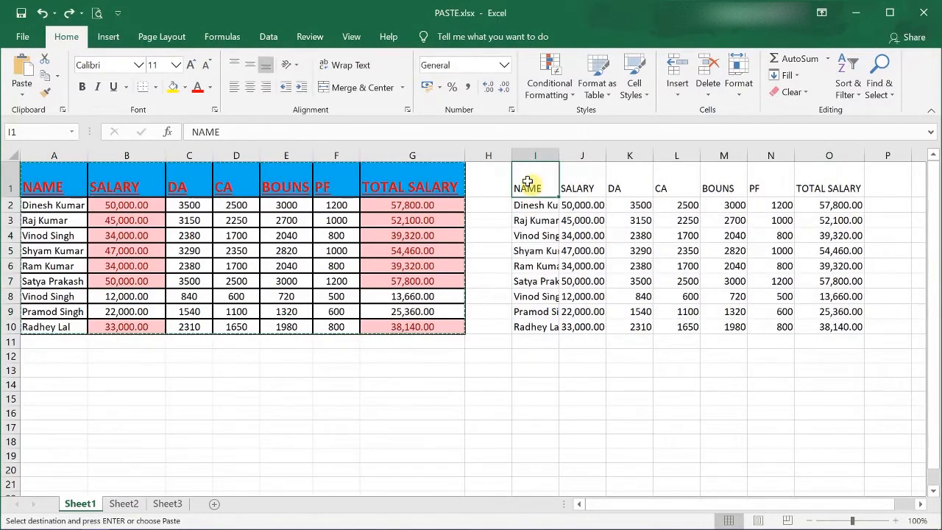
{"action": "key", "text": "ctrl+z"}
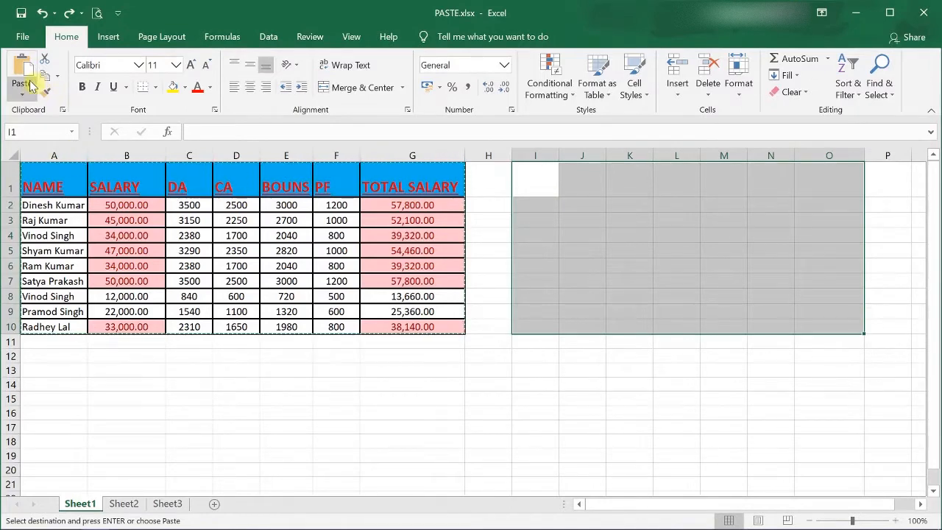
{"action": "left_click", "coordinate": [22, 100]}
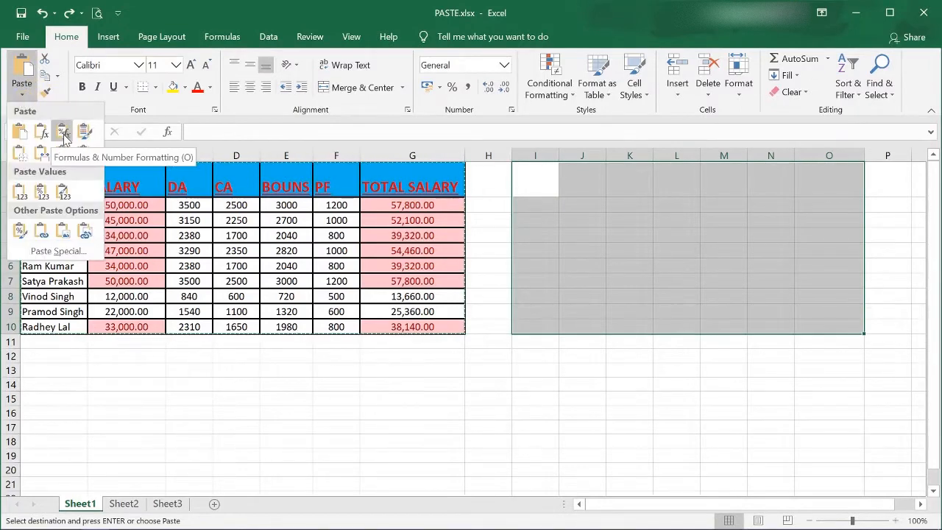
{"action": "left_click", "coordinate": [63, 135]}
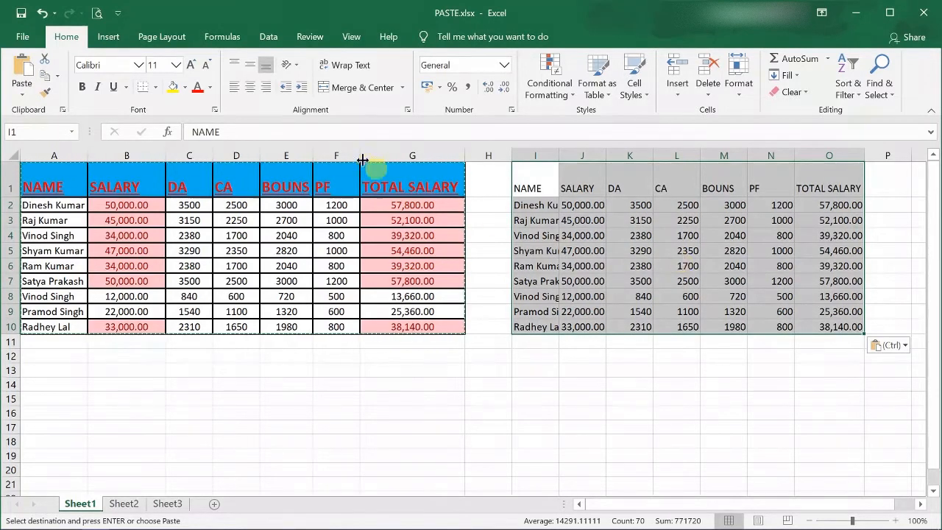
- Paste the copied table at I1 with the No Borders option and undo that paste
{"action": "left_click", "coordinate": [21, 92]}
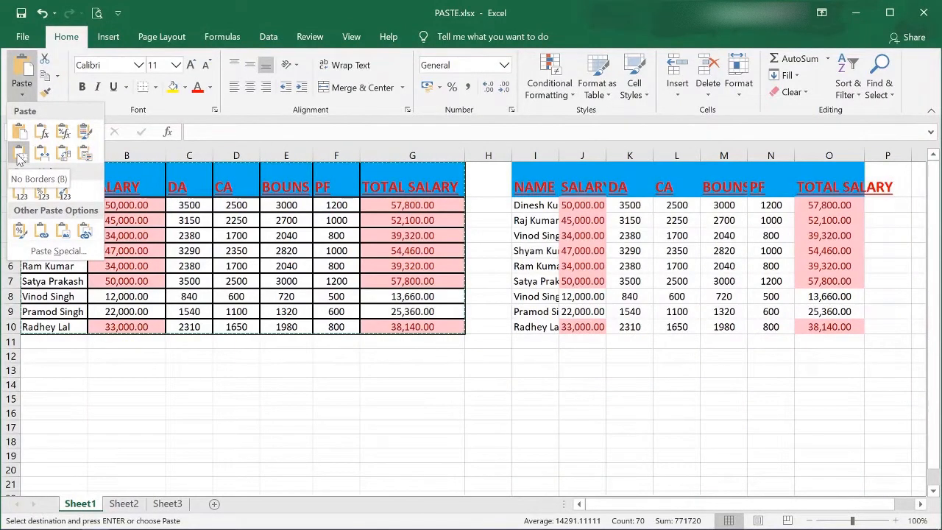
{"action": "left_click", "coordinate": [20, 159]}
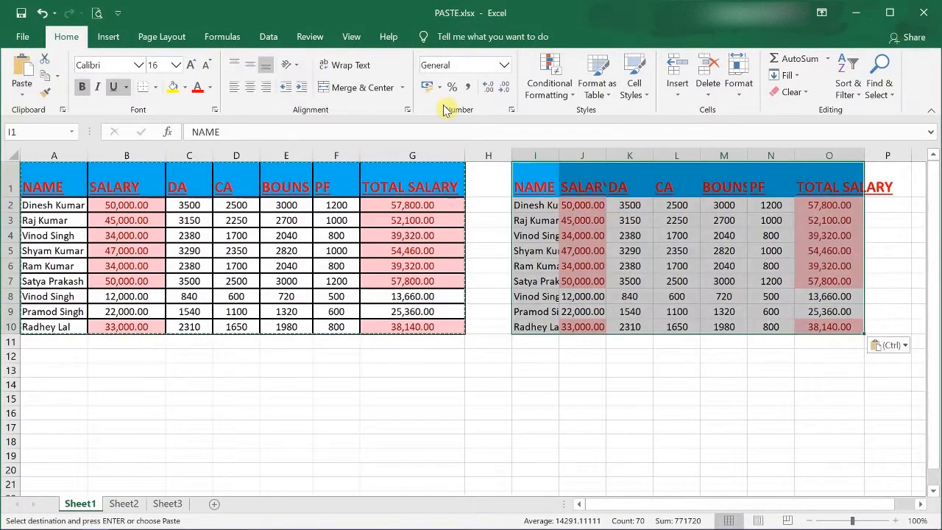
{"action": "left_click", "coordinate": [567, 327]}
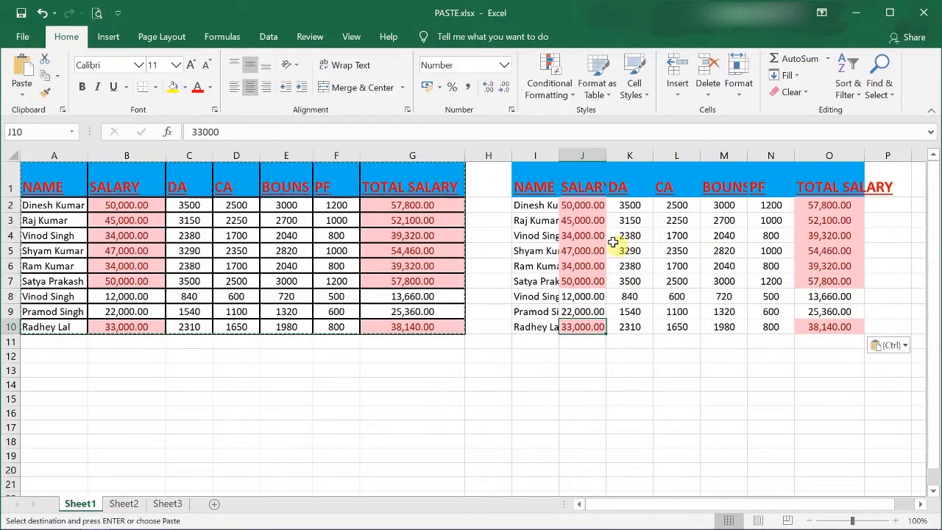
{"action": "key", "text": "ctrl+z"}
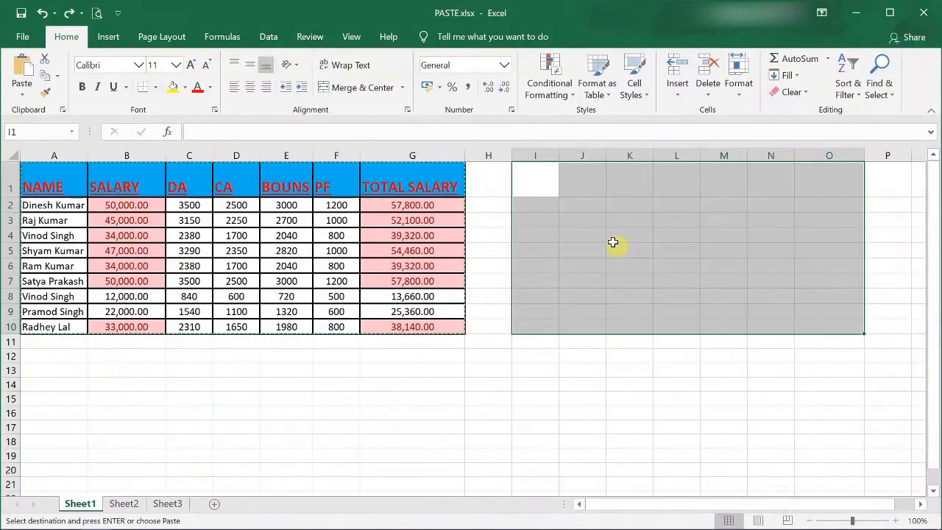
- Paste the copied table at I1 with Keep Source Formatting
{"action": "left_click", "coordinate": [531, 176]}
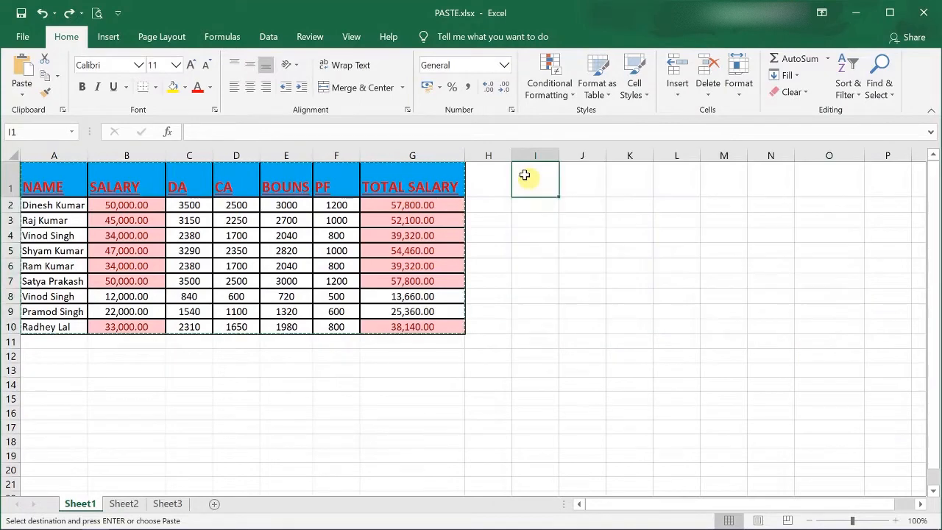
{"action": "left_click", "coordinate": [23, 94]}
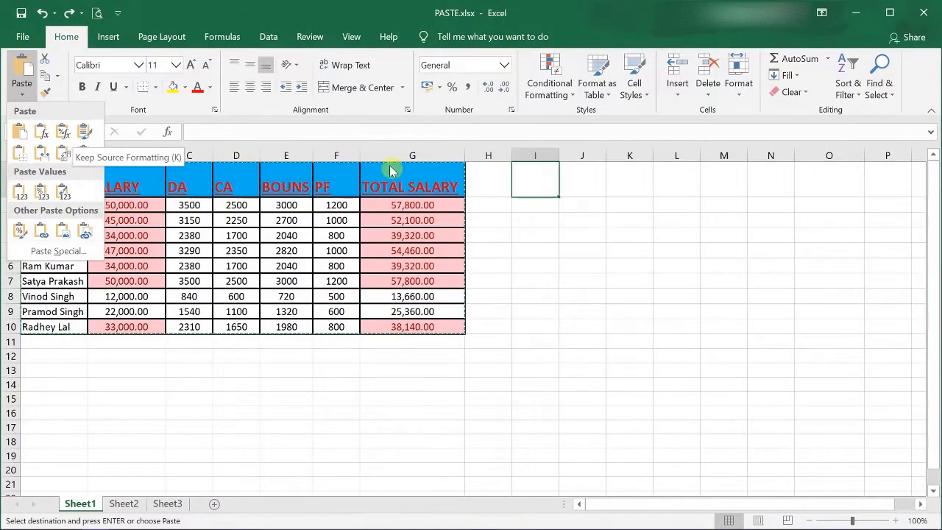
{"action": "left_click", "coordinate": [82, 132]}
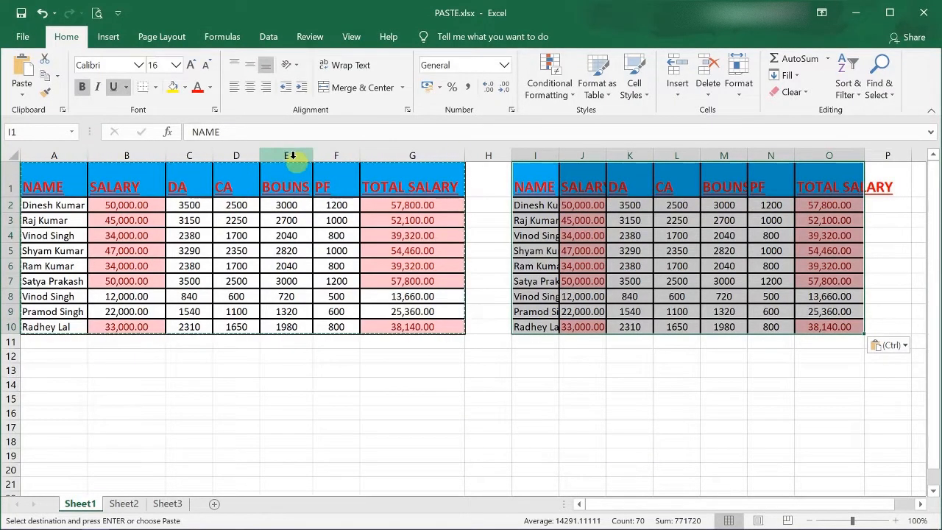
- Paste the copied table over the range at I1 with Keep Source Column Widths
{"action": "left_click", "coordinate": [24, 98]}
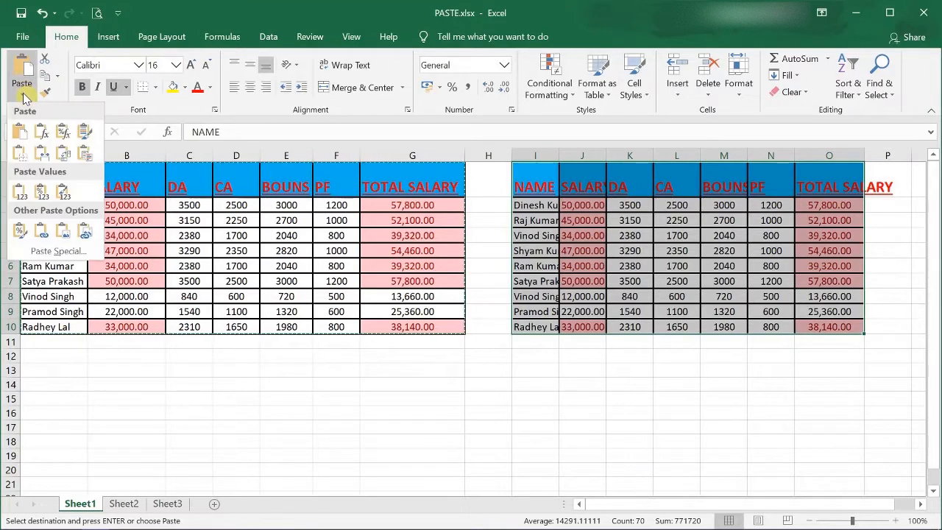
{"action": "left_click", "coordinate": [44, 156]}
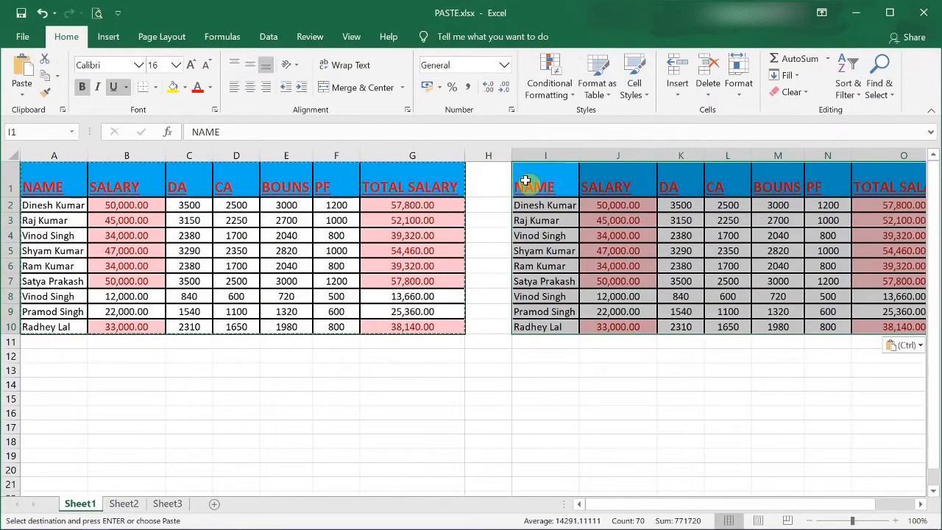
{"action": "left_click", "coordinate": [26, 94]}
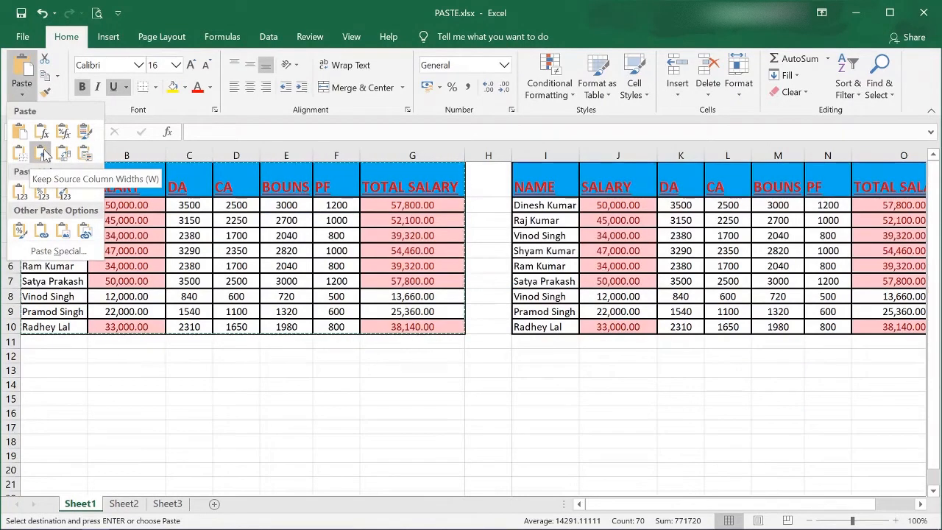
{"action": "left_click", "coordinate": [44, 153]}
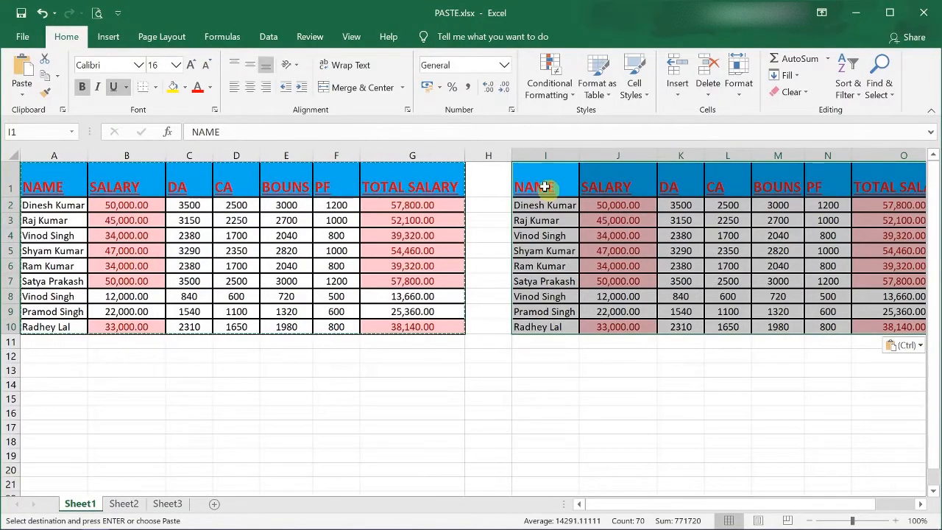
- Undo the source-formatting and column-width pastes and paste the copied table transposed at I1
{"action": "key", "text": "ctrl+z"}
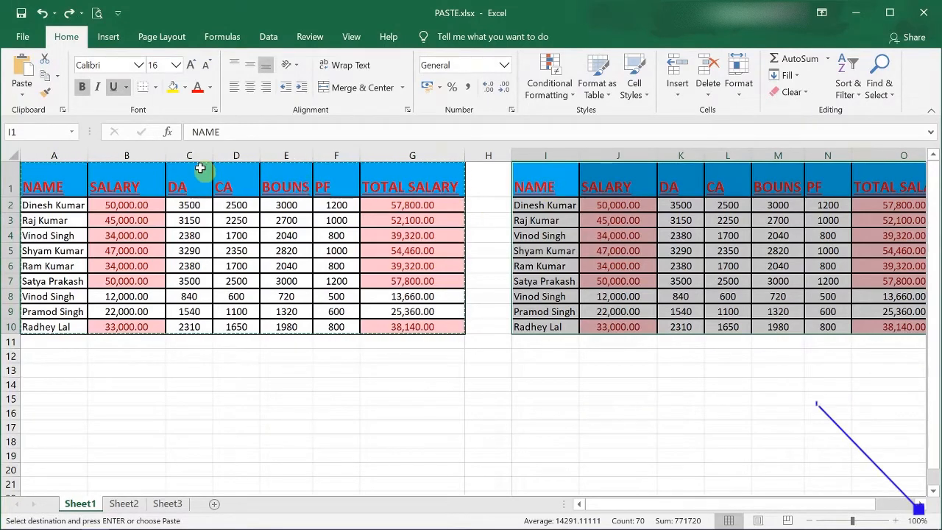
{"action": "key", "text": "ctrl+z"}
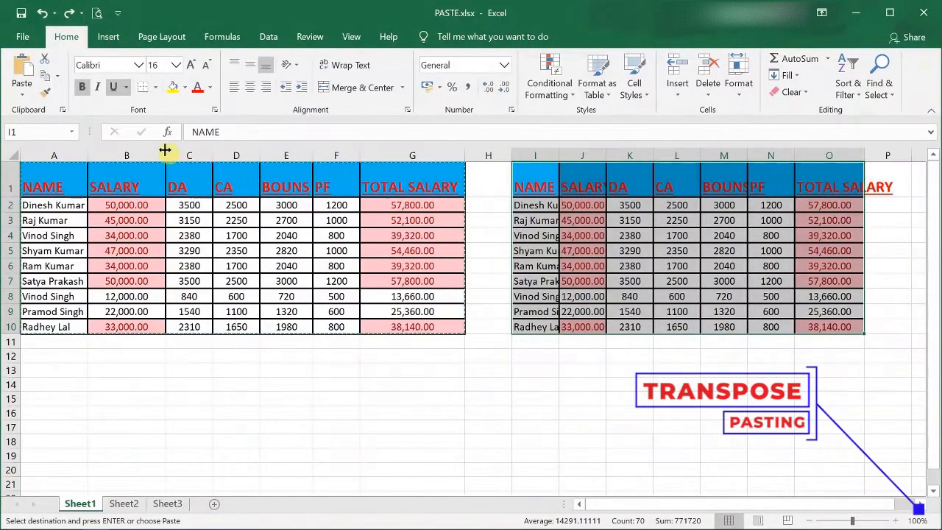
{"action": "key", "text": "ctrl+z"}
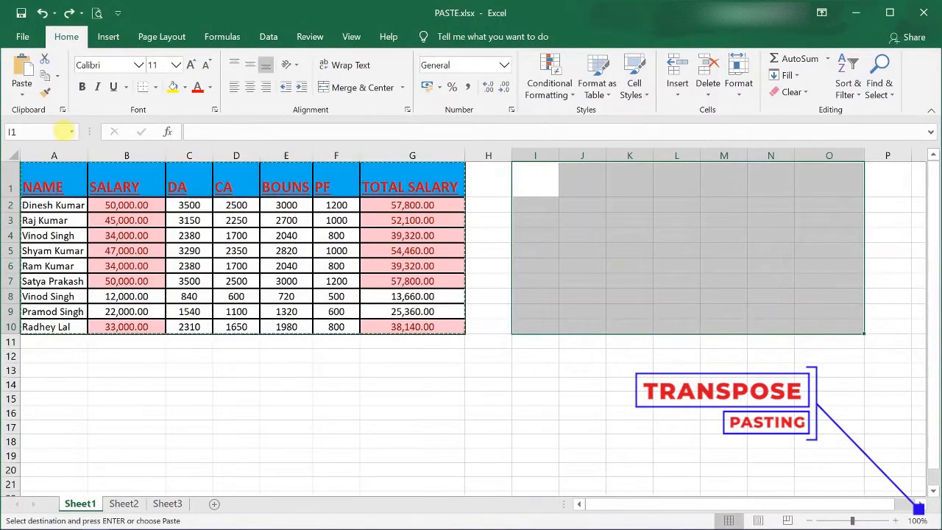
{"action": "left_click", "coordinate": [22, 89]}
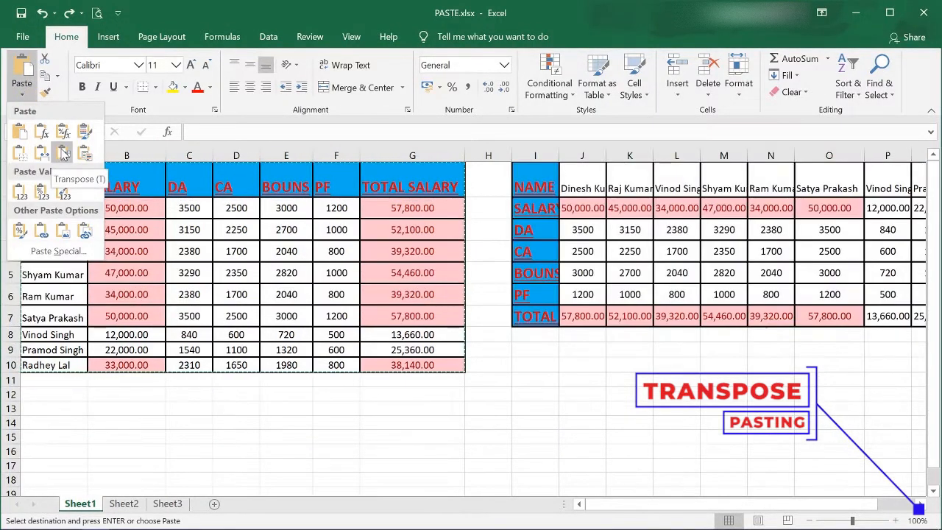
{"action": "left_click", "coordinate": [62, 152]}
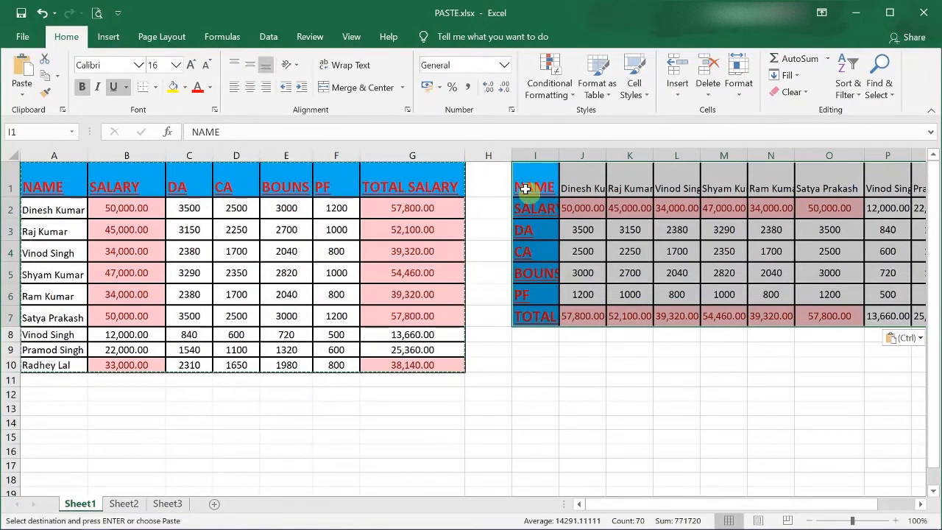
- Undo the transposed paste and paste the copied table at I1 with Merge Conditional Formatting
{"action": "key", "text": "ctrl+z"}
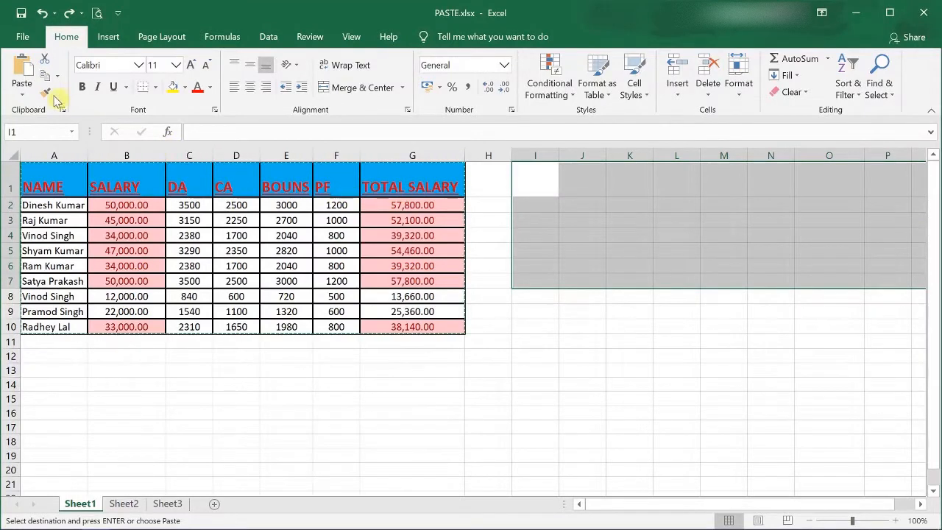
{"action": "left_click", "coordinate": [23, 95]}
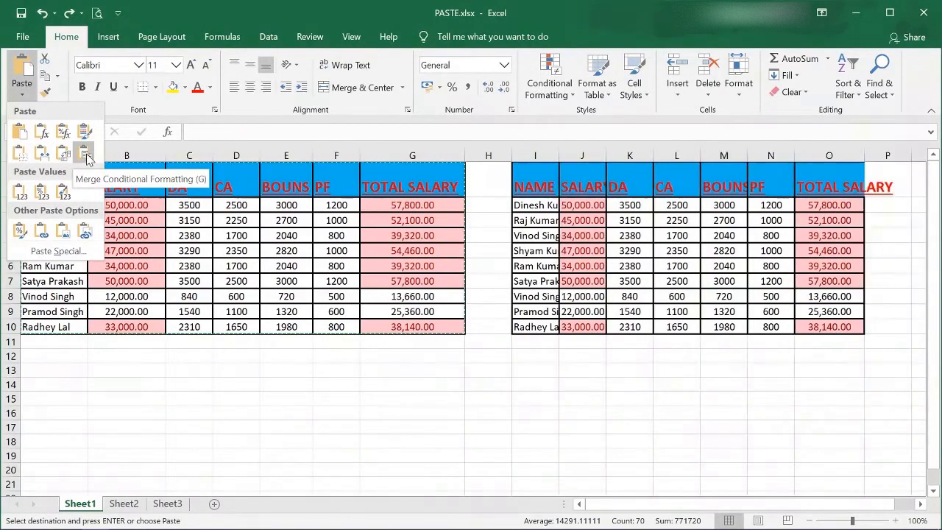
{"action": "left_click", "coordinate": [86, 157]}
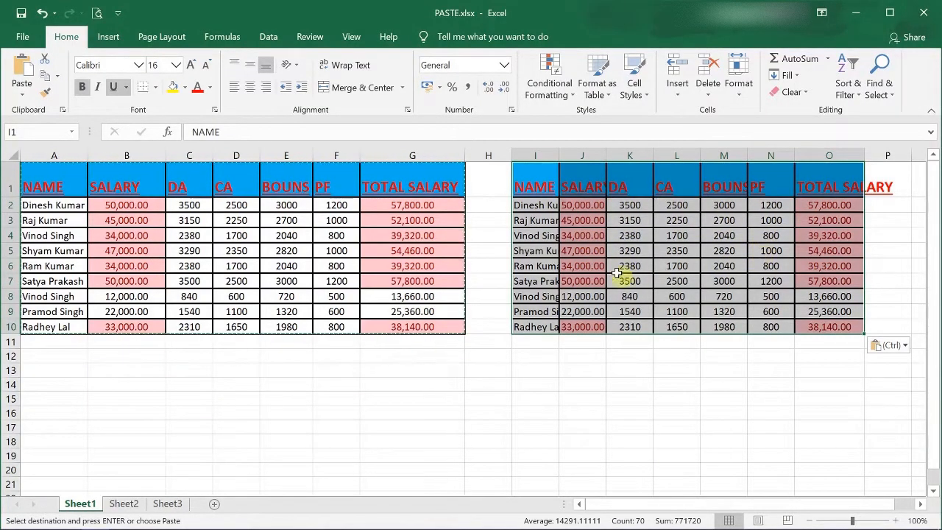
- Paste the copied table at A12 as values only
{"action": "left_click", "coordinate": [25, 97]}
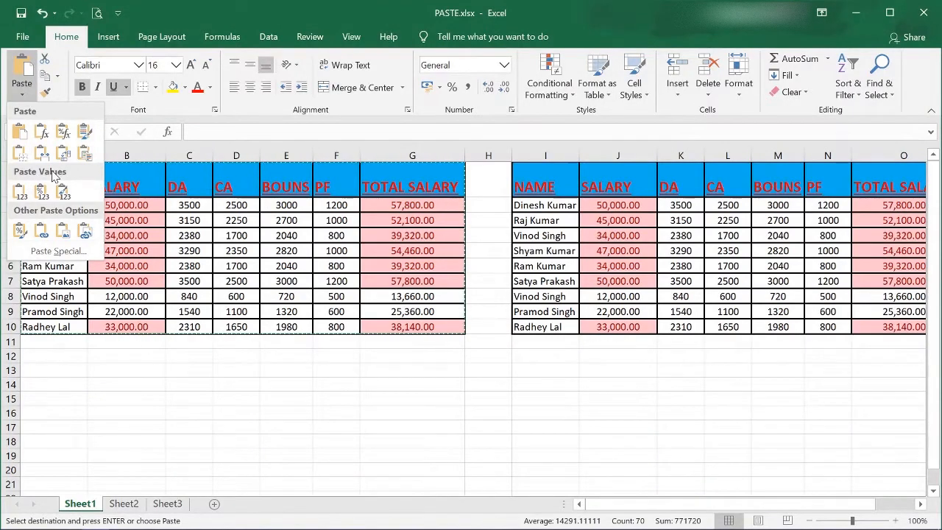
{"action": "left_click", "coordinate": [53, 358]}
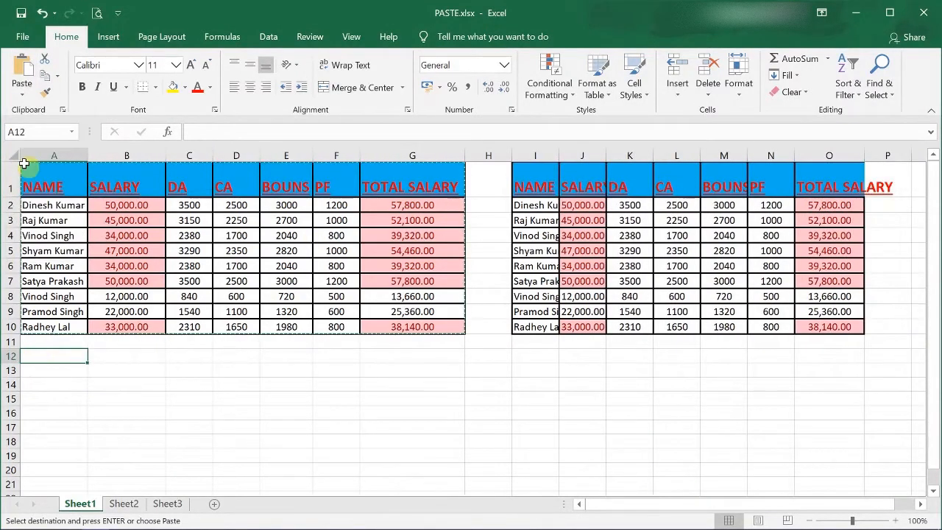
{"action": "left_click", "coordinate": [25, 100]}
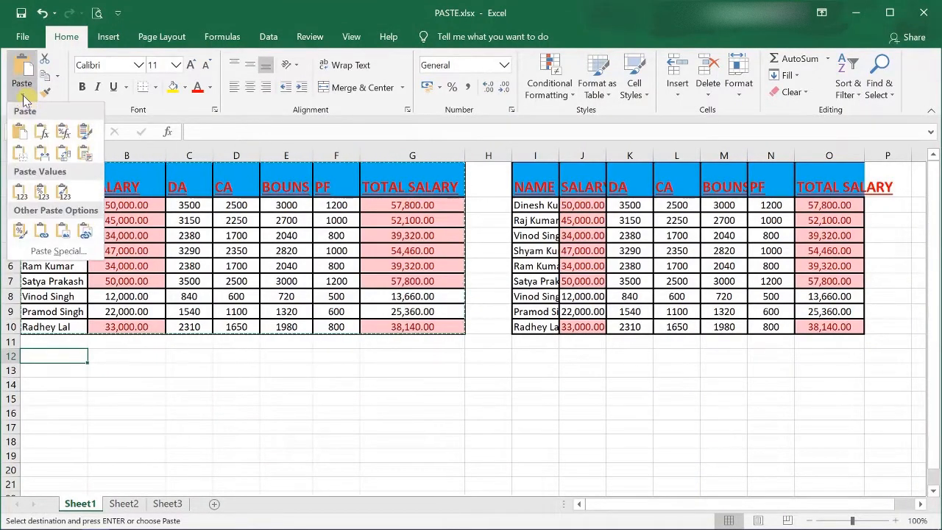
{"action": "left_click", "coordinate": [20, 192]}
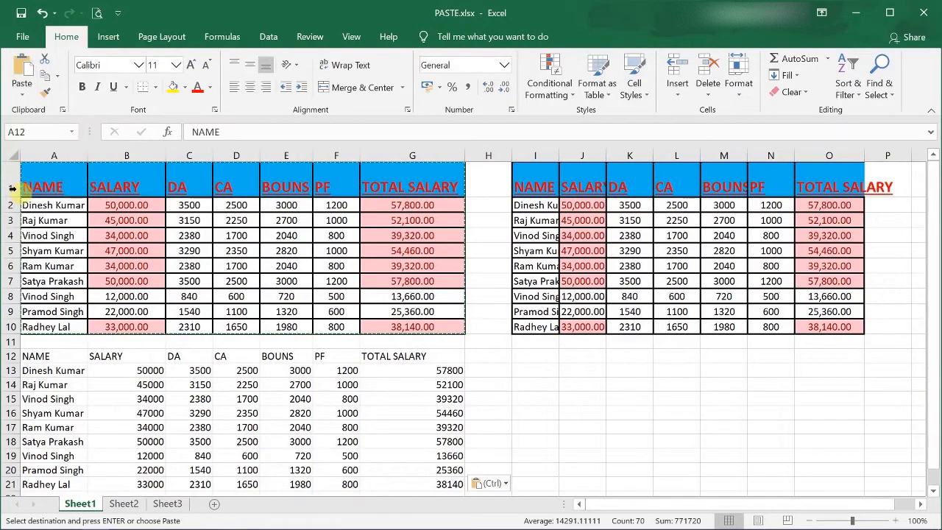
- Compare the content of pasted cell C13 with the formulas in source cells C2 and C3
{"action": "left_click", "coordinate": [200, 372]}
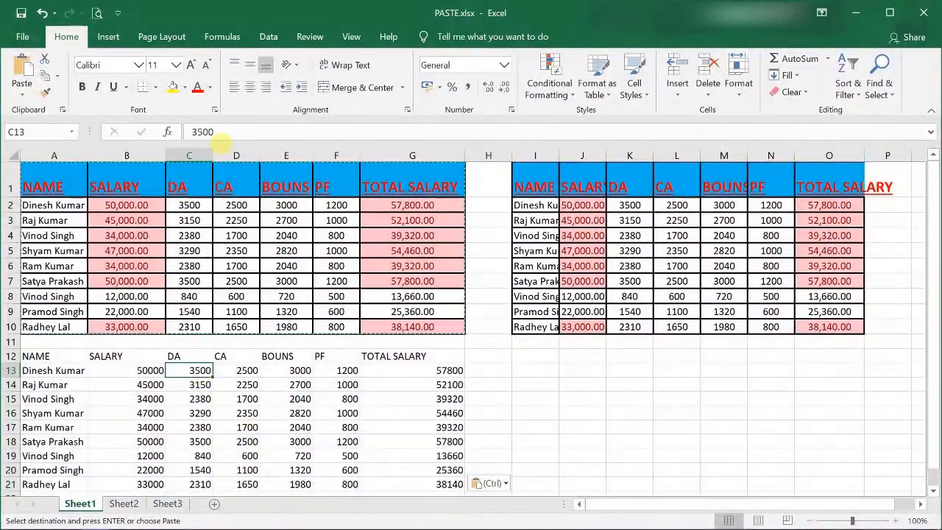
{"action": "left_click", "coordinate": [195, 209]}
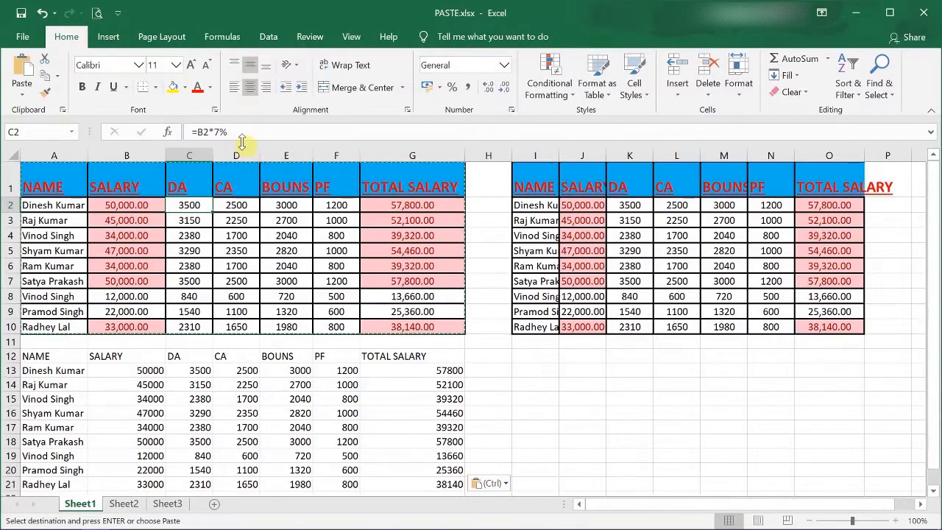
{"action": "key", "text": "Escape"}
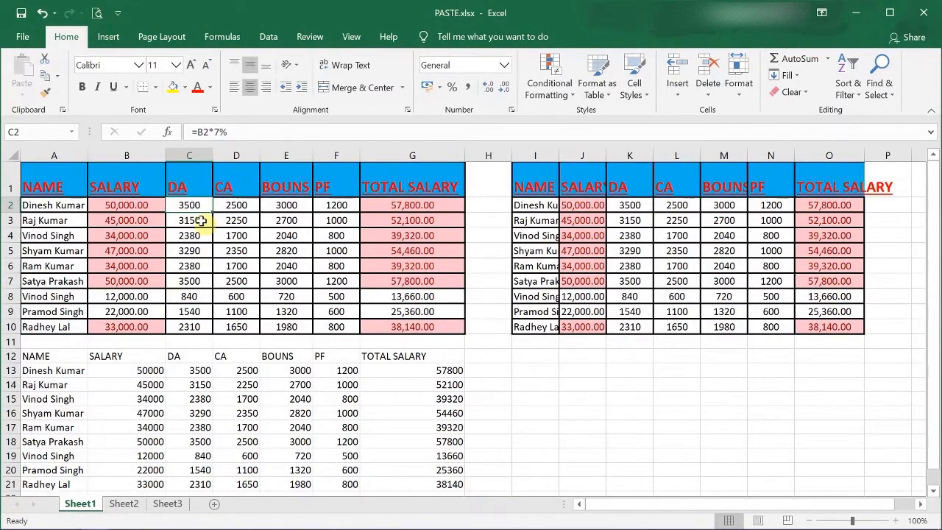
{"action": "left_click", "coordinate": [200, 220]}
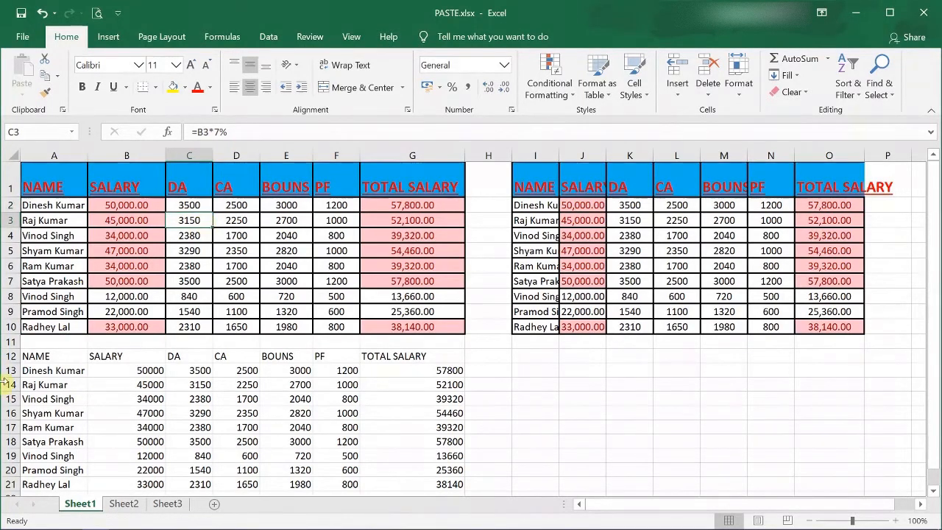
{"action": "left_click", "coordinate": [177, 374]}
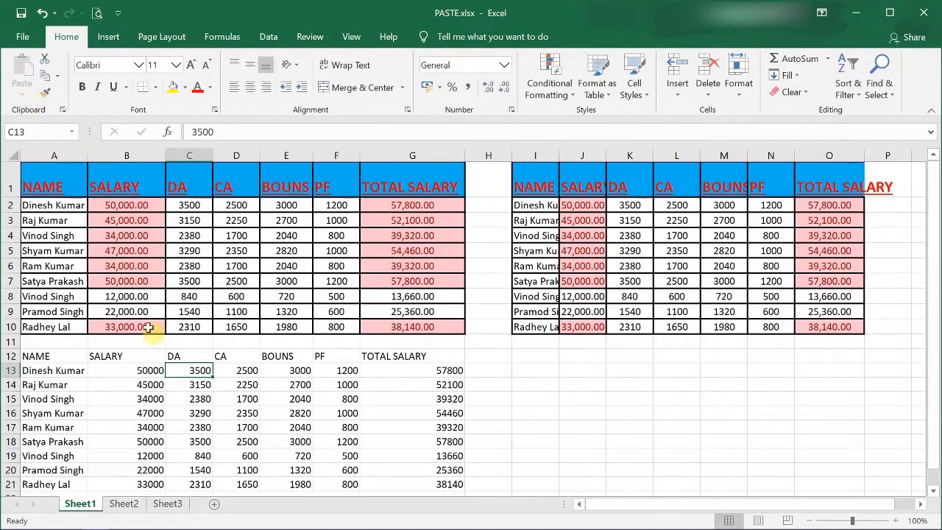
{"action": "left_click", "coordinate": [125, 281]}
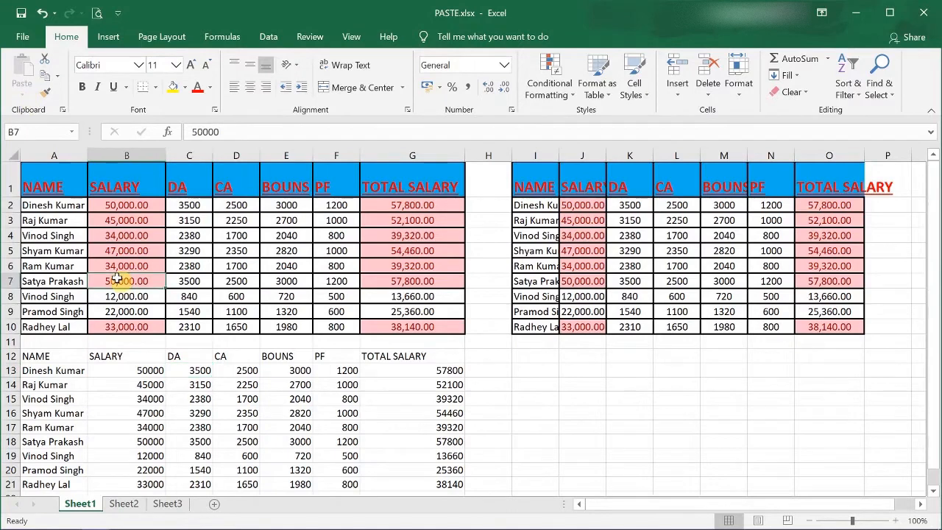
- Copy the table A1:G10 again and select cell I13 as the paste destination
{"action": "left_click", "coordinate": [44, 184]}
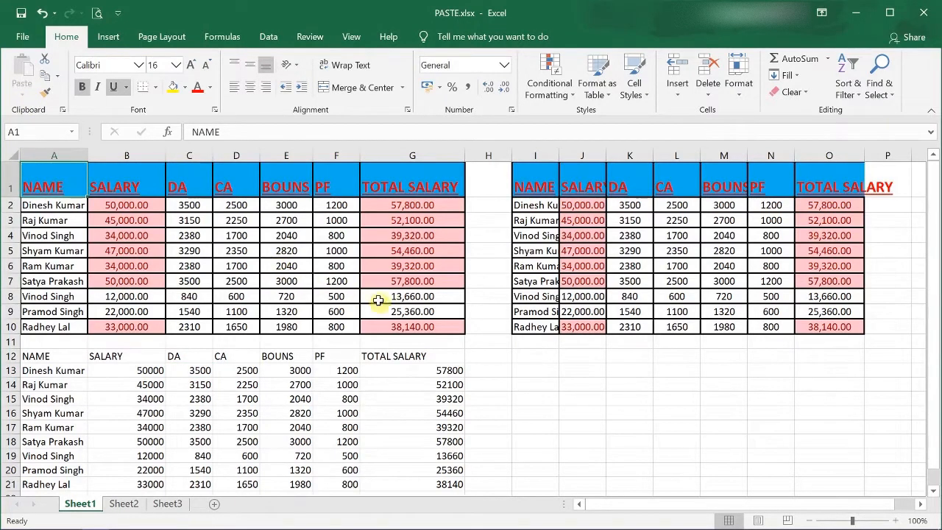
{"action": "left_click", "coordinate": [397, 326], "text": "shift"}
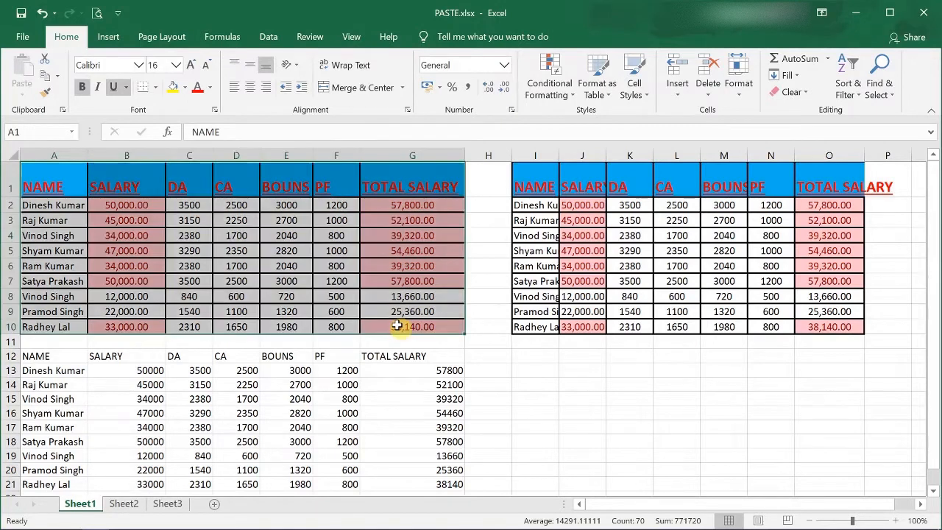
{"action": "left_click", "coordinate": [42, 76]}
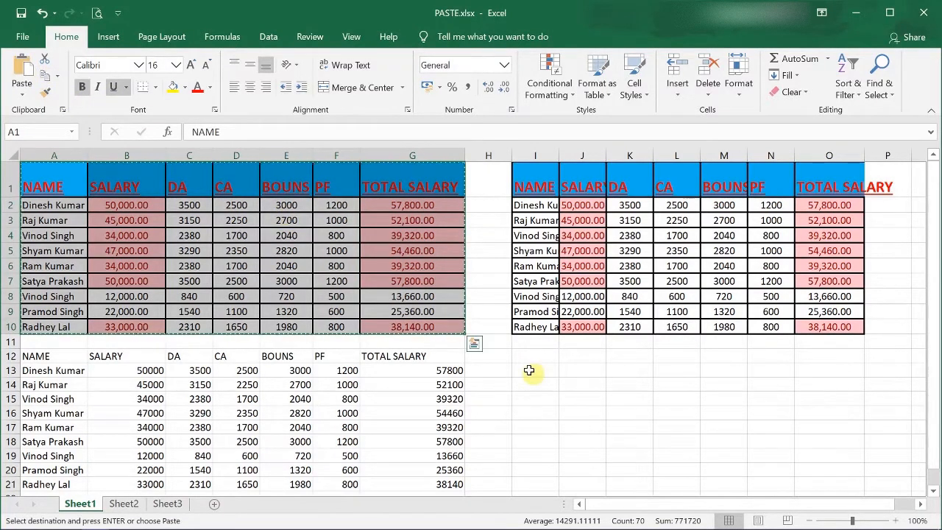
{"action": "left_click", "coordinate": [529, 370]}
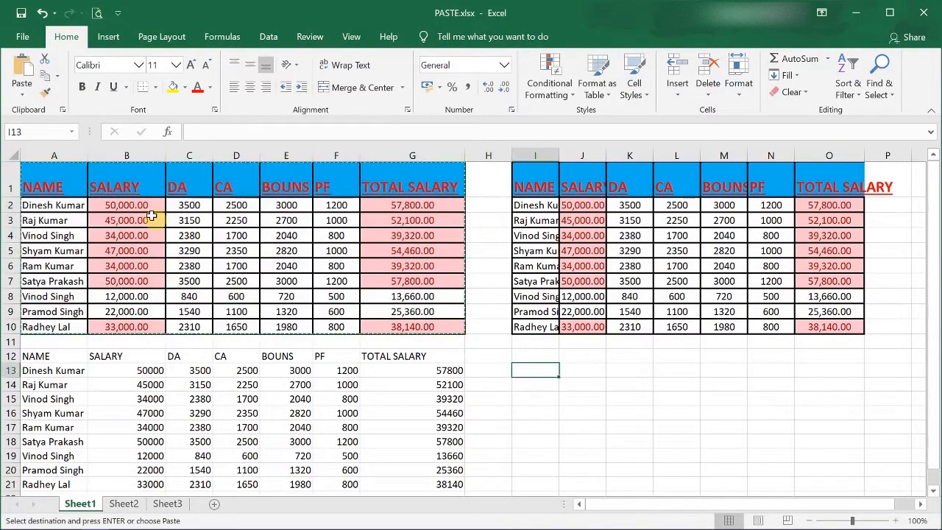
- Paste the copied table at I13 with Values & Number Formatting and fit column I to its contents
{"action": "left_click", "coordinate": [24, 94]}
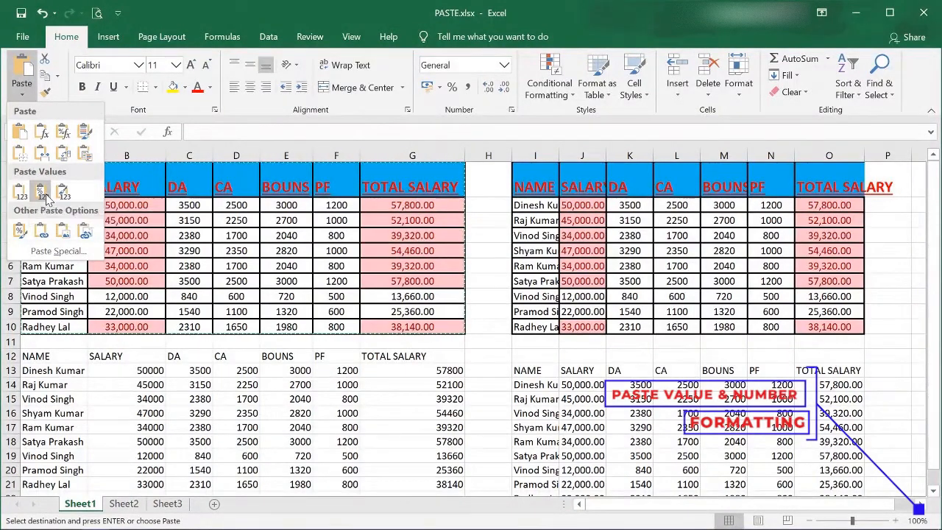
{"action": "left_click", "coordinate": [43, 194]}
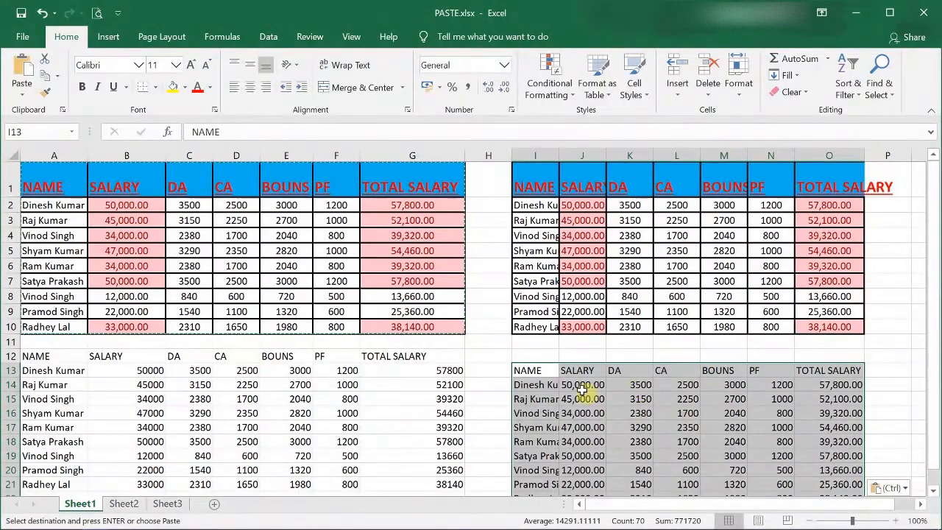
{"action": "double_click", "coordinate": [559, 155]}
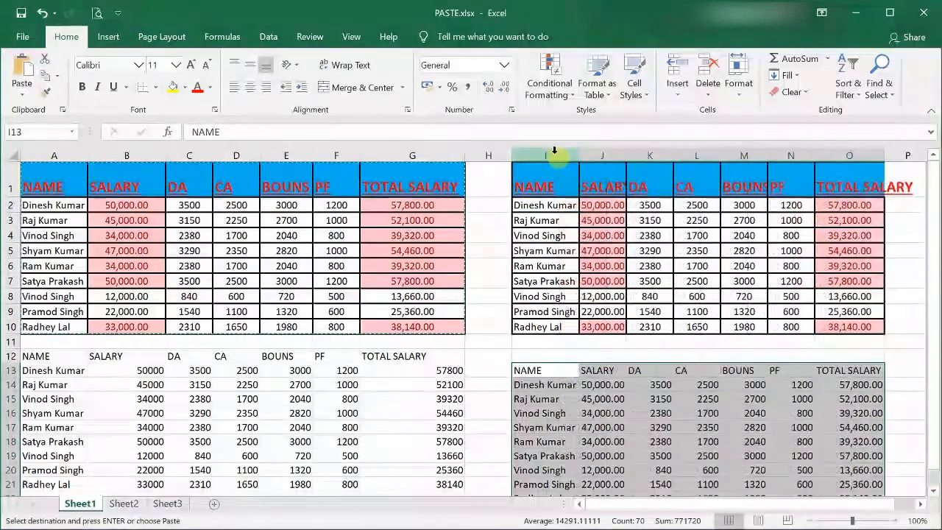
{"action": "left_click", "coordinate": [613, 387]}
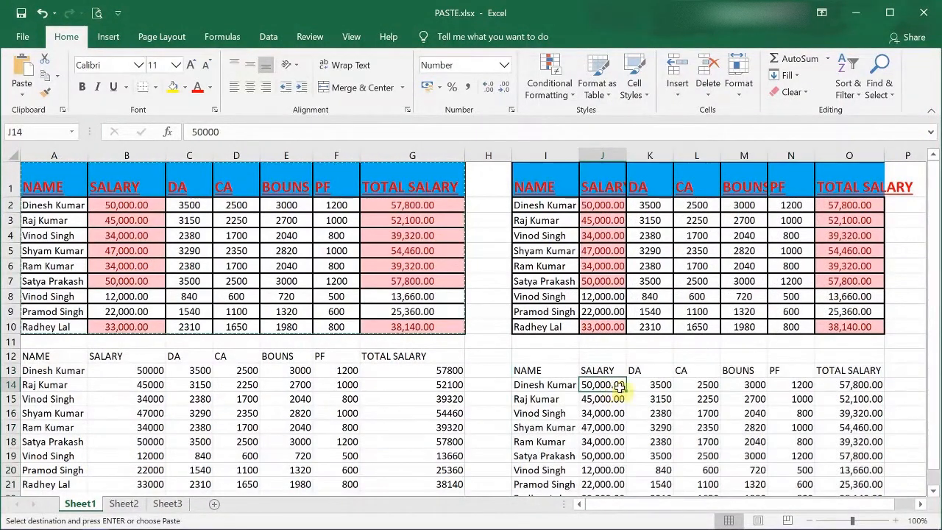
{"action": "left_click", "coordinate": [660, 385]}
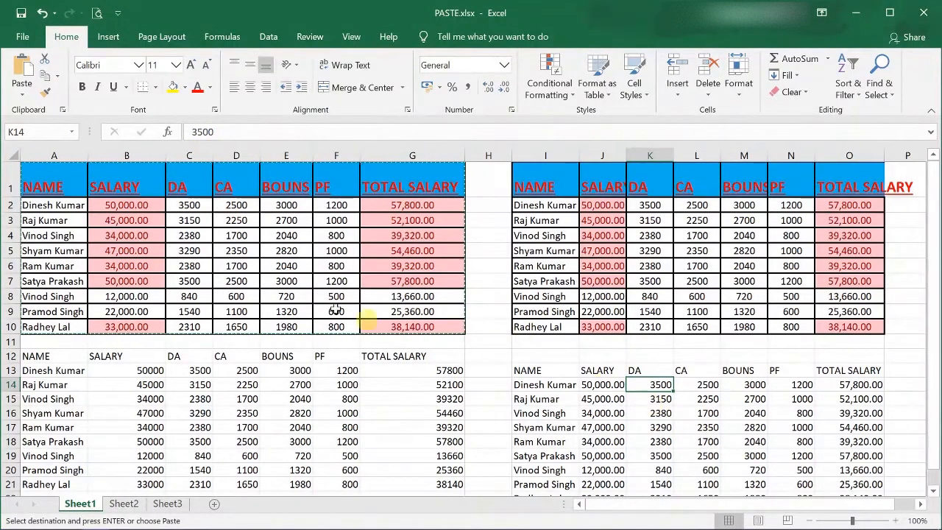
- Undo the column fit and the number-formatting paste, and paste the copied table at I13 with Values & Source Formatting
{"action": "left_click", "coordinate": [26, 93]}
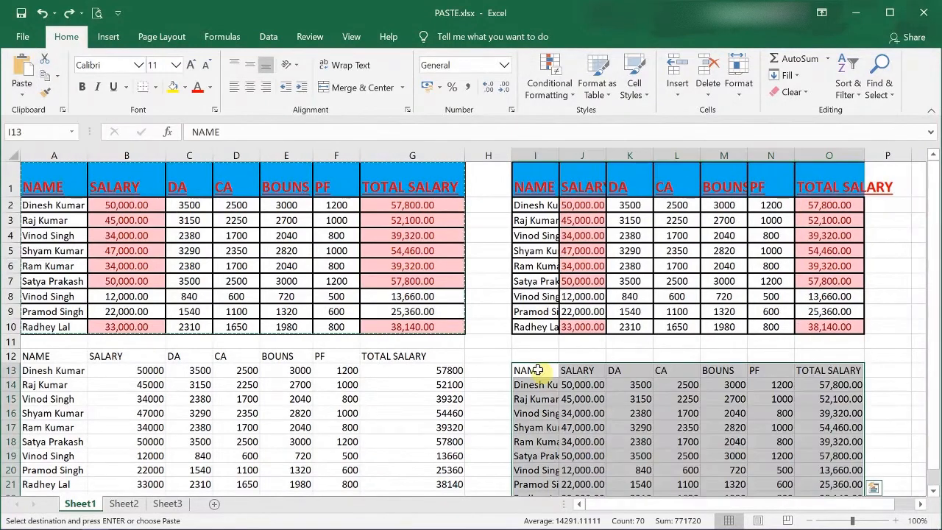
{"action": "key", "text": "ctrl+z"}
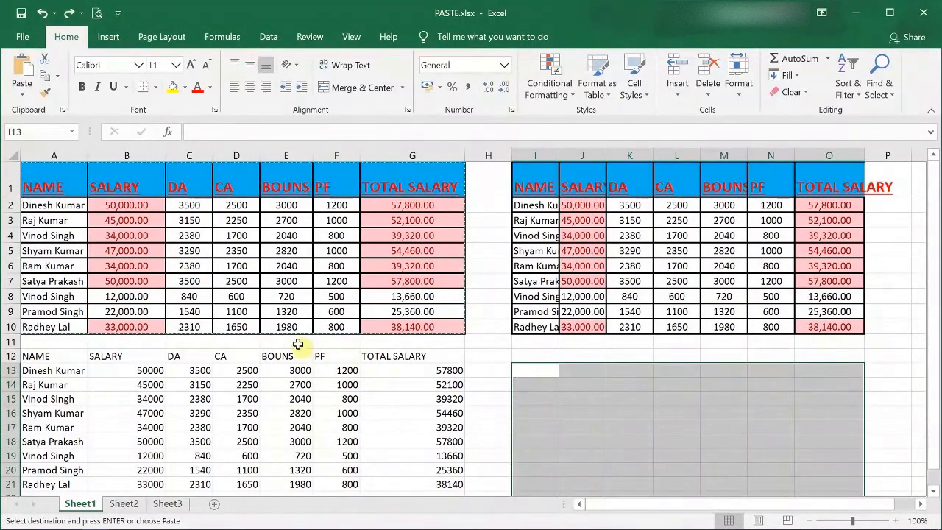
{"action": "left_click", "coordinate": [22, 92]}
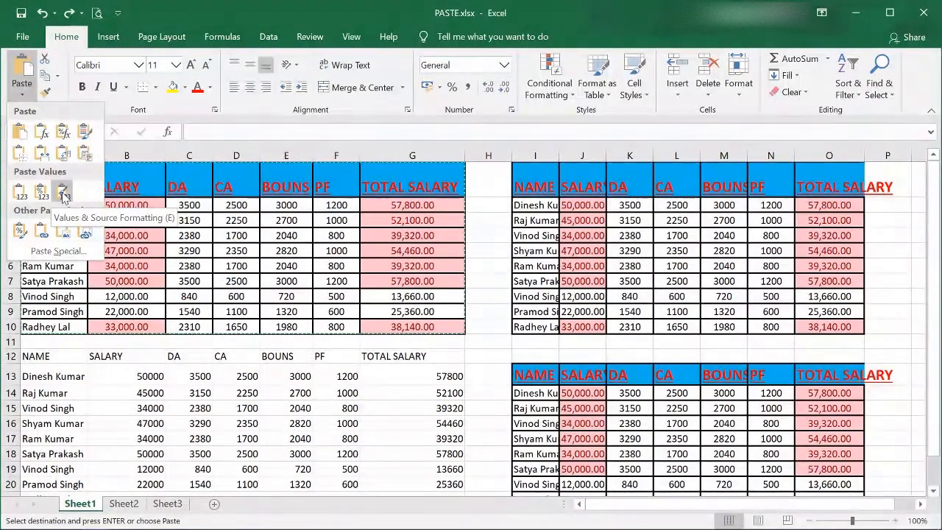
{"action": "left_click", "coordinate": [63, 196]}
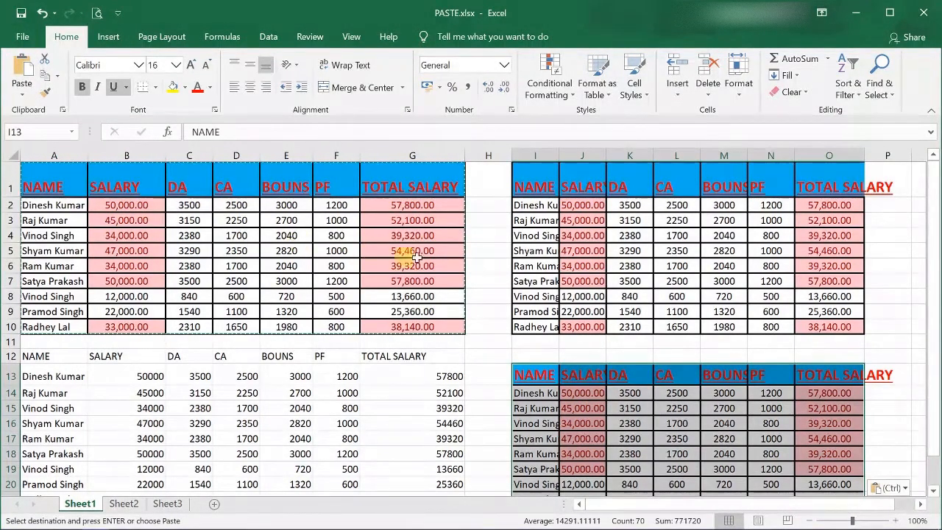
{"action": "left_click", "coordinate": [622, 393]}
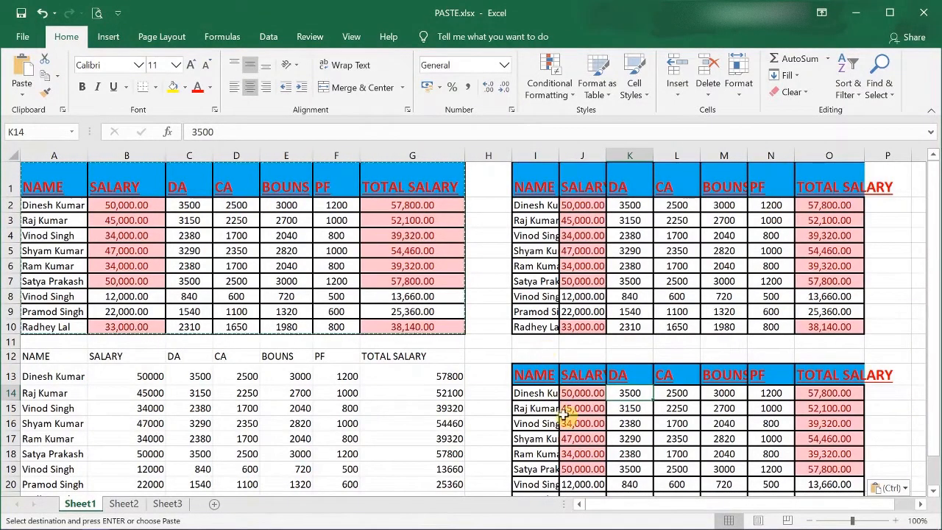
- Undo the source-formatting paste and paste the copied table at I13 with Paste Link
{"action": "left_click", "coordinate": [23, 95]}
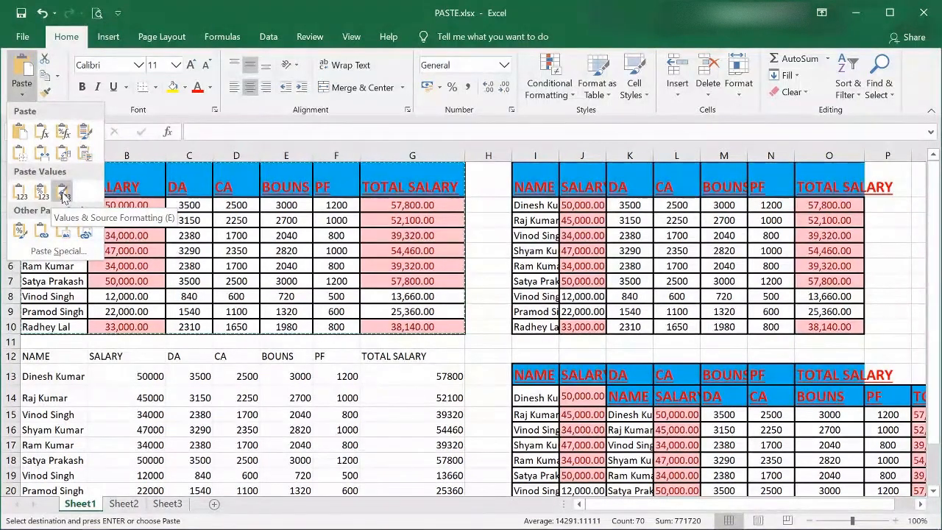
{"action": "key", "text": "Escape"}
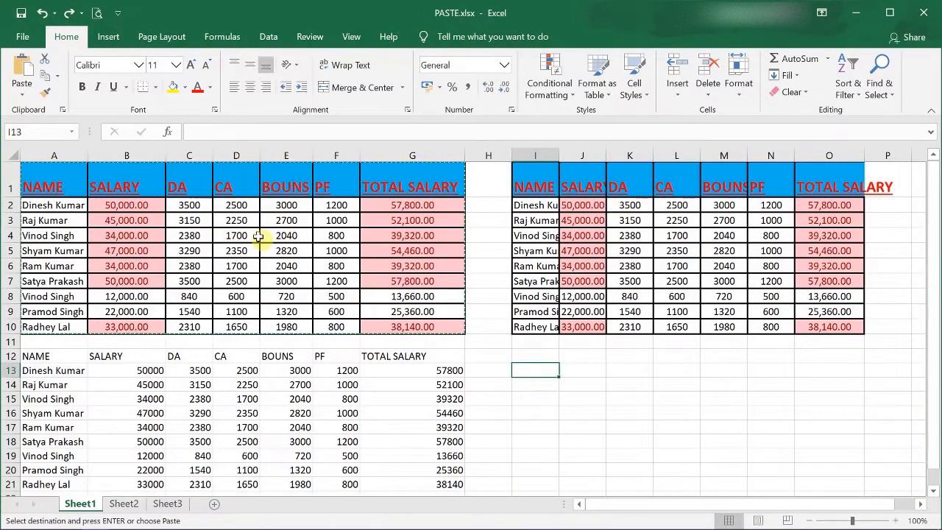
{"action": "left_click", "coordinate": [24, 95]}
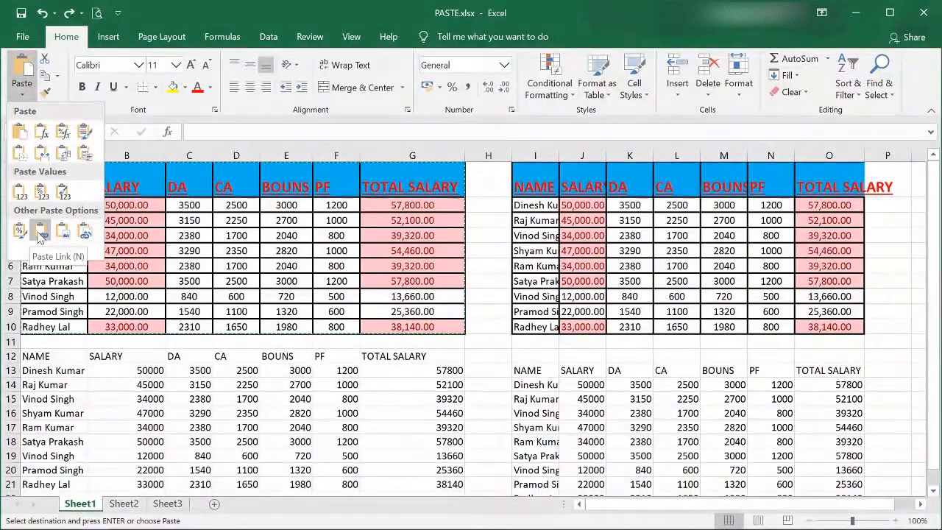
{"action": "left_click", "coordinate": [40, 234]}
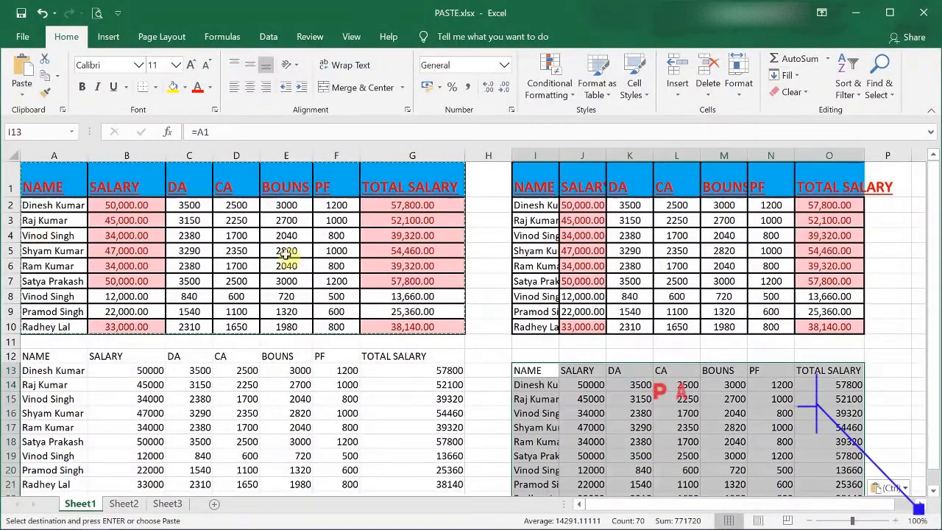
- Compare the formula in linked cell J14 with the content of source cell B2
{"action": "left_click", "coordinate": [589, 386]}
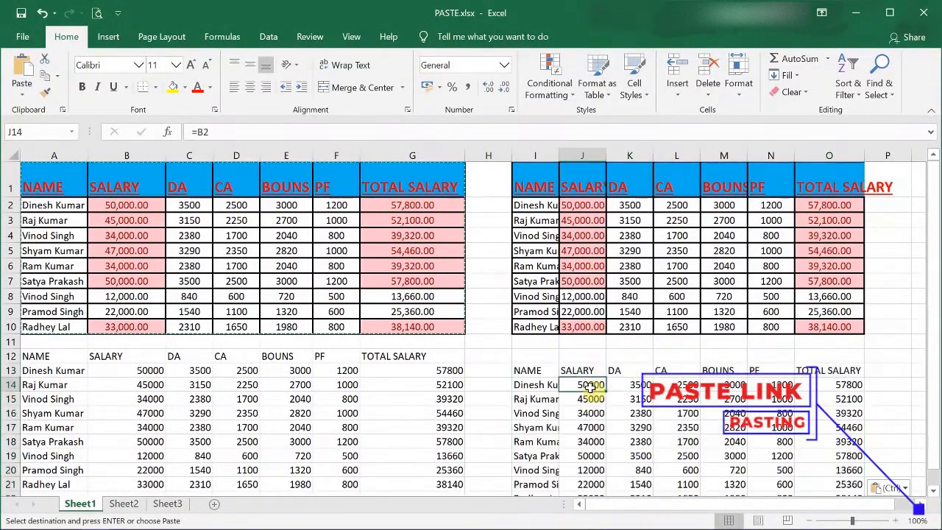
{"action": "left_click", "coordinate": [128, 207]}
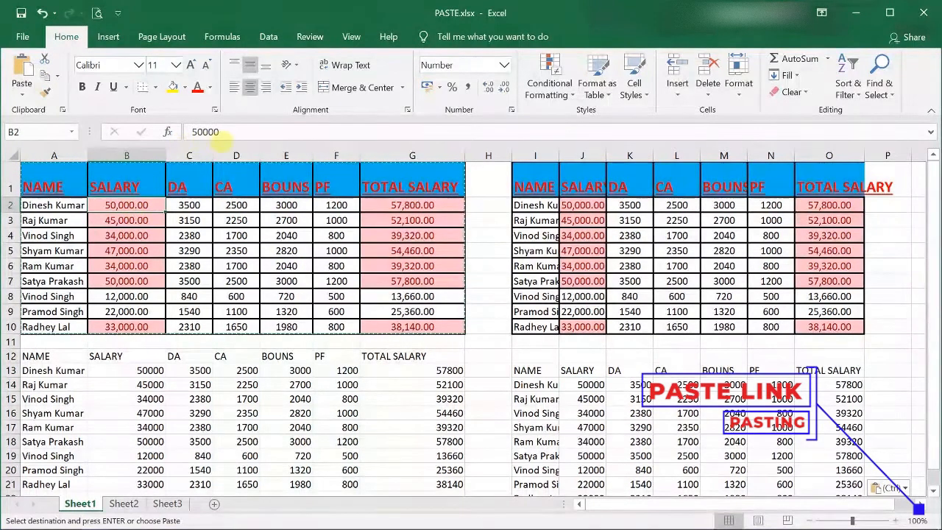
{"action": "left_click", "coordinate": [589, 387]}
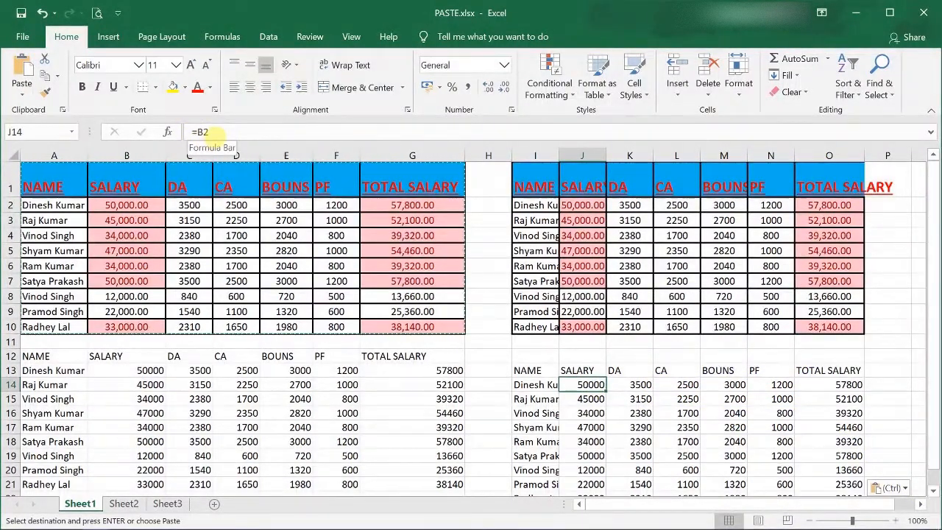
- Change the salary in B2 to 60000 and check the linked table's salary column
{"action": "left_click", "coordinate": [140, 206]}
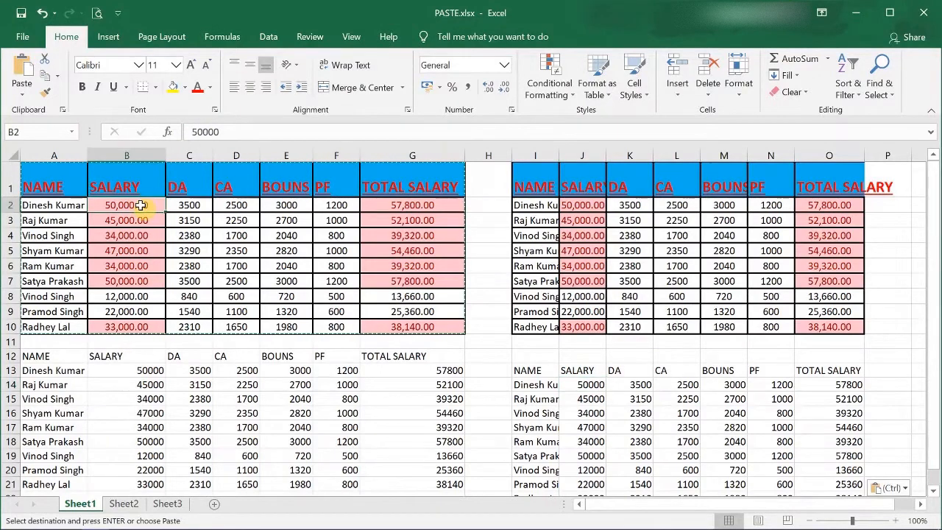
{"action": "type", "text": "60000"}
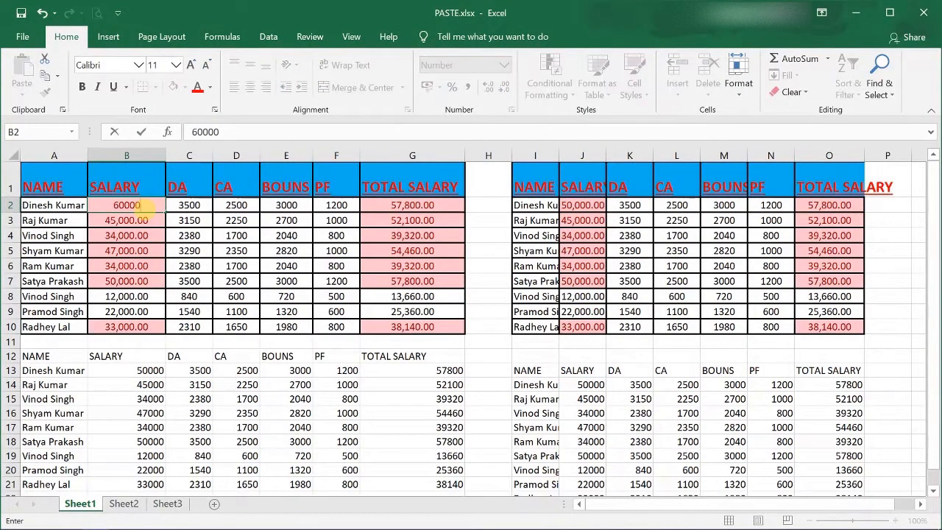
{"action": "key", "text": "Return"}
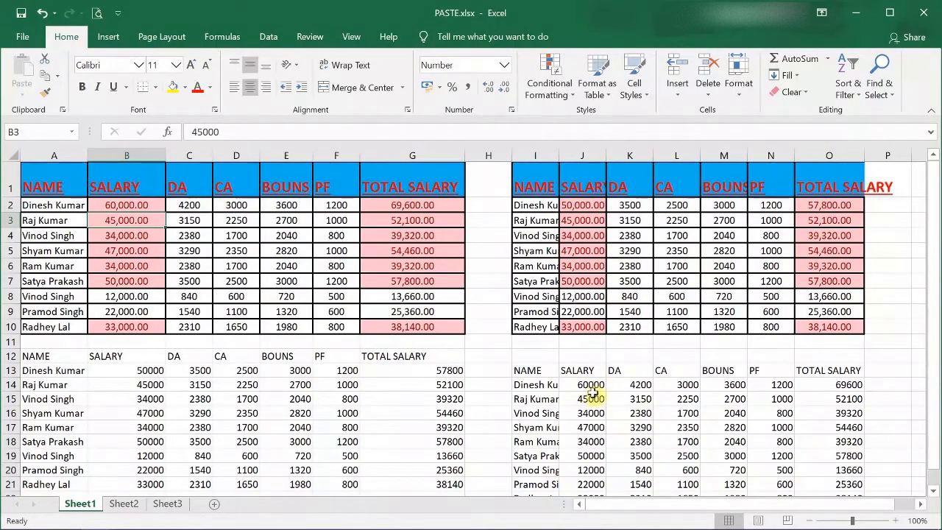
{"action": "left_click", "coordinate": [594, 398]}
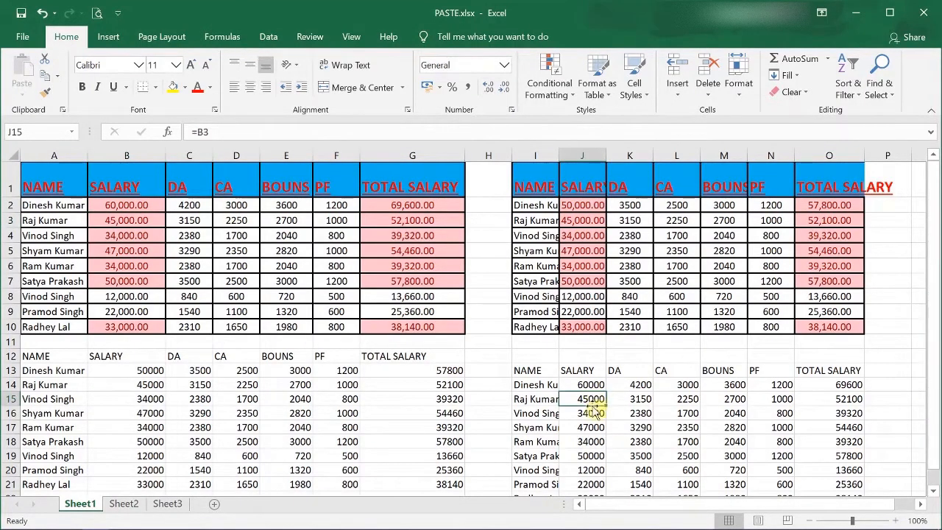
- Inspect the link formulas in row 16 of the linked table's SALARY, DA and CA columns
{"action": "left_click", "coordinate": [591, 414]}
{"action": "left_click", "coordinate": [630, 412]}
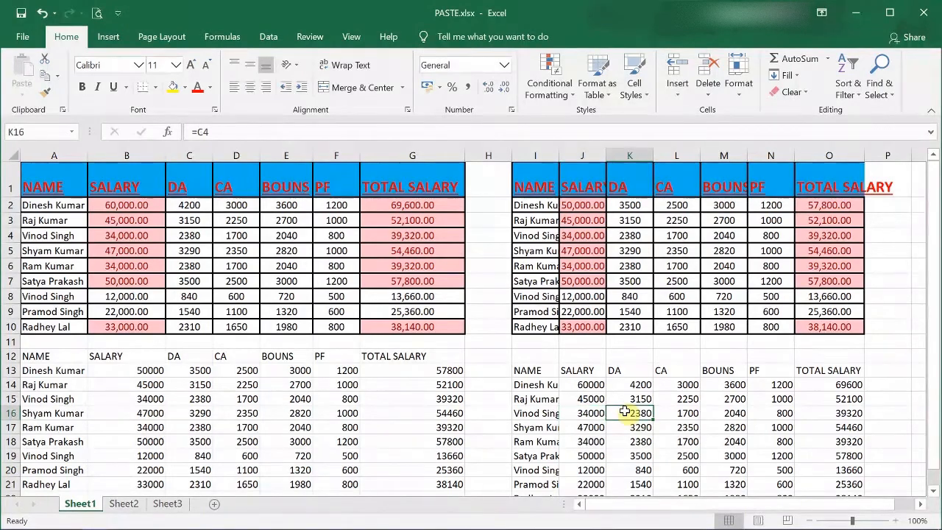
{"action": "left_click", "coordinate": [674, 413]}
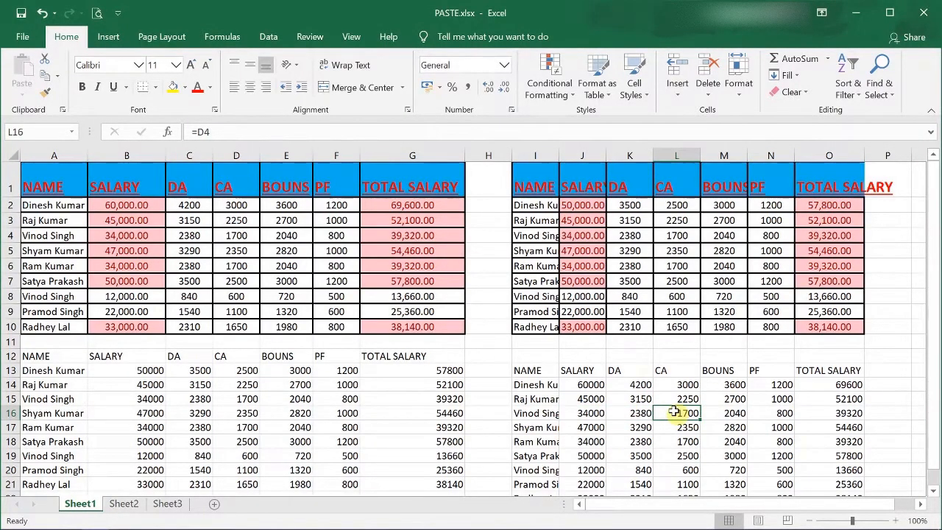
- Undo the B2 salary change and the Paste Link, and paste the copied table at I13 as a Picture
{"action": "key", "text": "ctrl+z"}
{"action": "key", "text": "ctrl+z"}
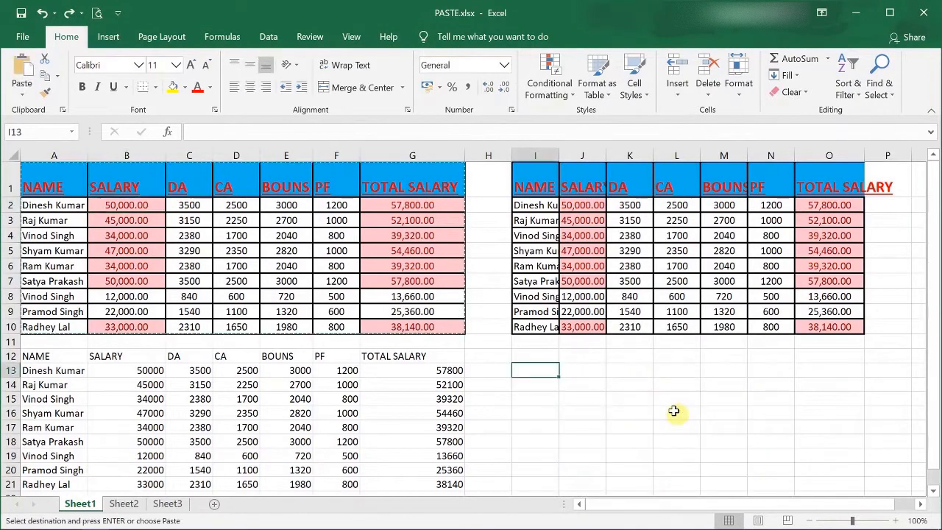
{"action": "left_click", "coordinate": [25, 97]}
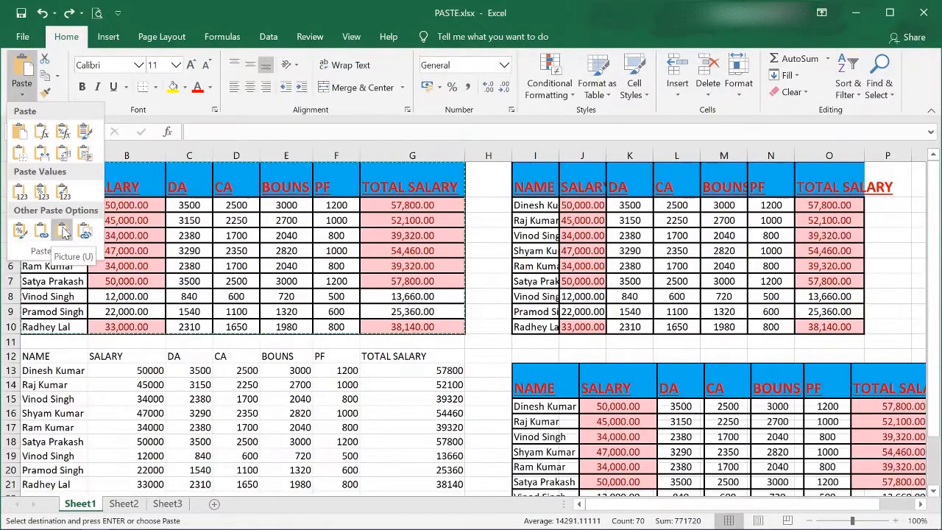
{"action": "left_click", "coordinate": [63, 233]}
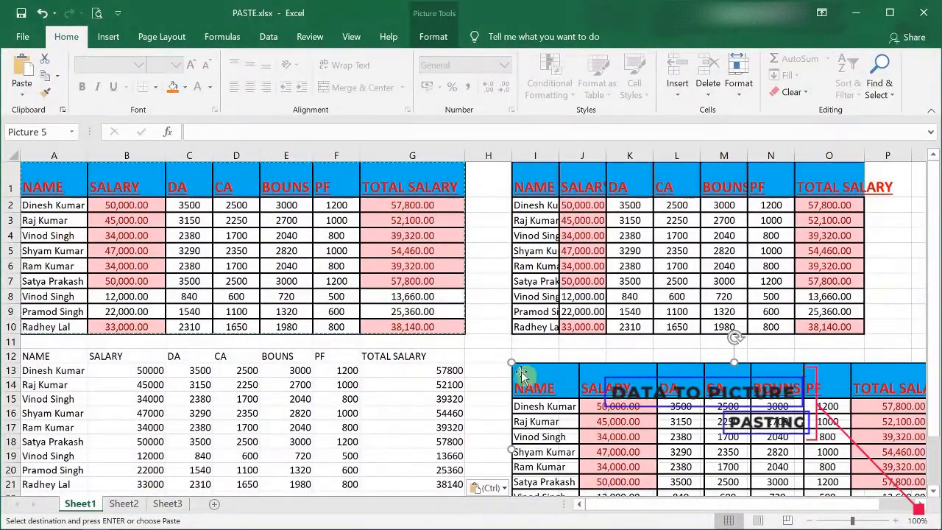
- Shrink the pasted picture to about 4.32 × 11.13 cm and move it just below the second formatted table
{"action": "left_click_drag", "start_coordinate": [507, 360], "coordinate": [646, 417]}
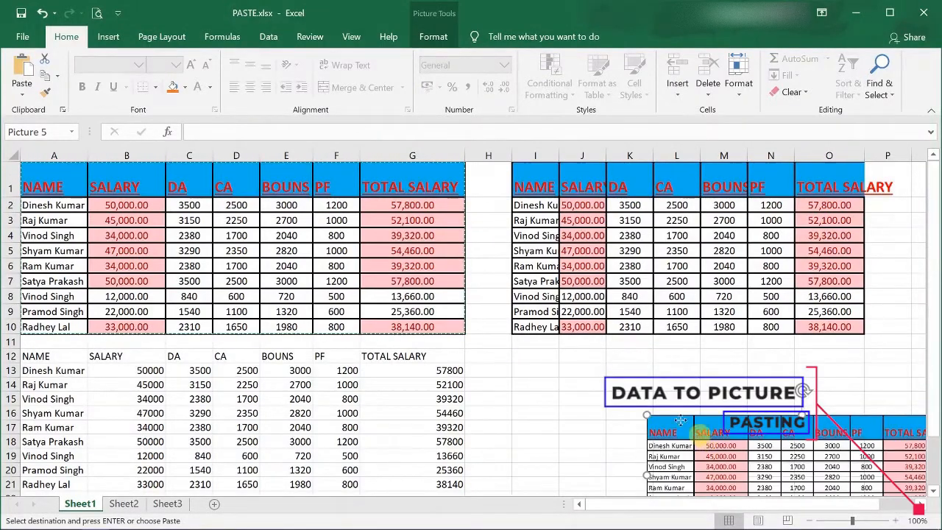
{"action": "mouse_move", "coordinate": [704, 436]}
{"action": "left_mouse_down"}
{"action": "mouse_move", "coordinate": [586, 345]}
{"action": "mouse_move", "coordinate": [530, 315]}
{"action": "mouse_move", "coordinate": [536, 372]}
{"action": "left_mouse_up"}
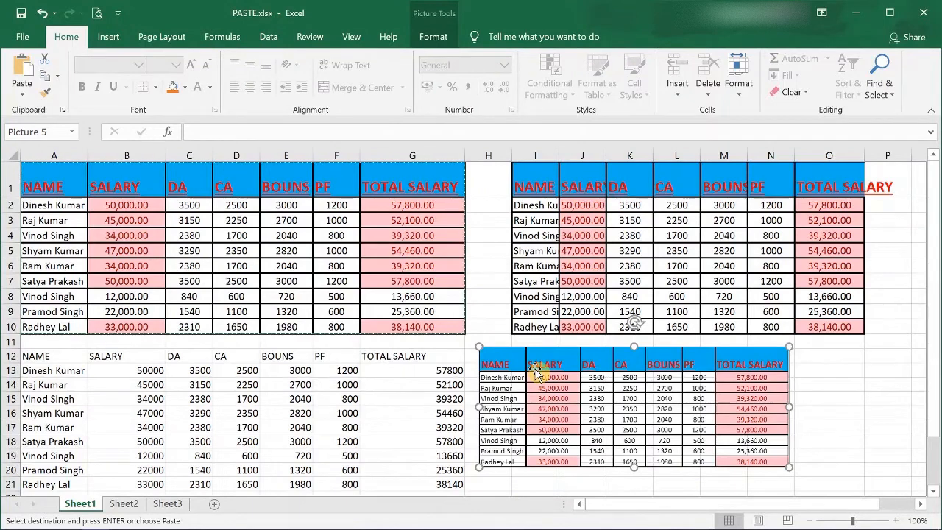
- Try a picture style with a thick black frame on the pasted table picture, and undo it
{"action": "left_click", "coordinate": [432, 37]}
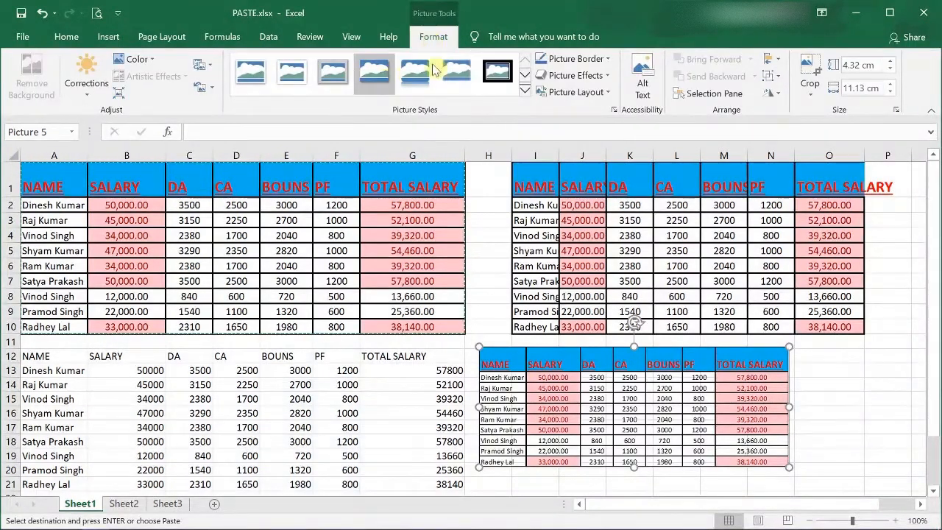
{"action": "left_click", "coordinate": [500, 78]}
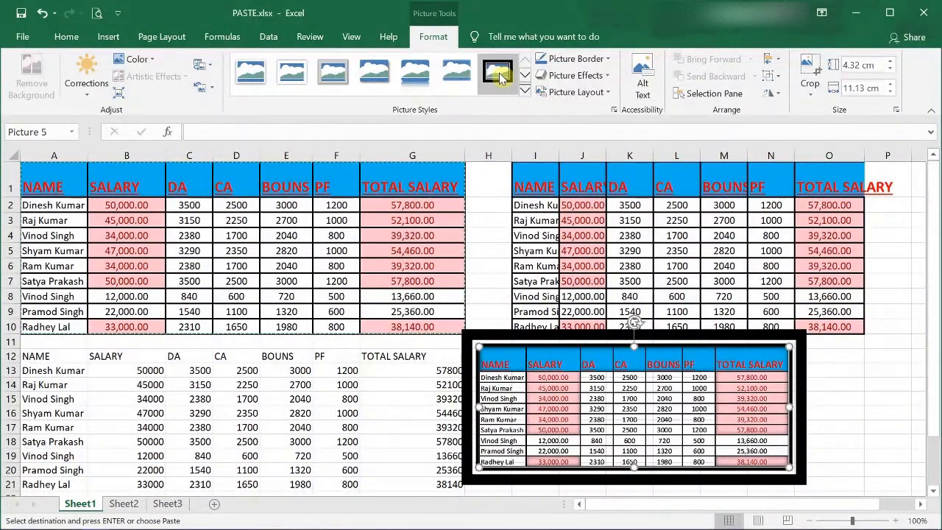
{"action": "key", "text": "ctrl+z"}
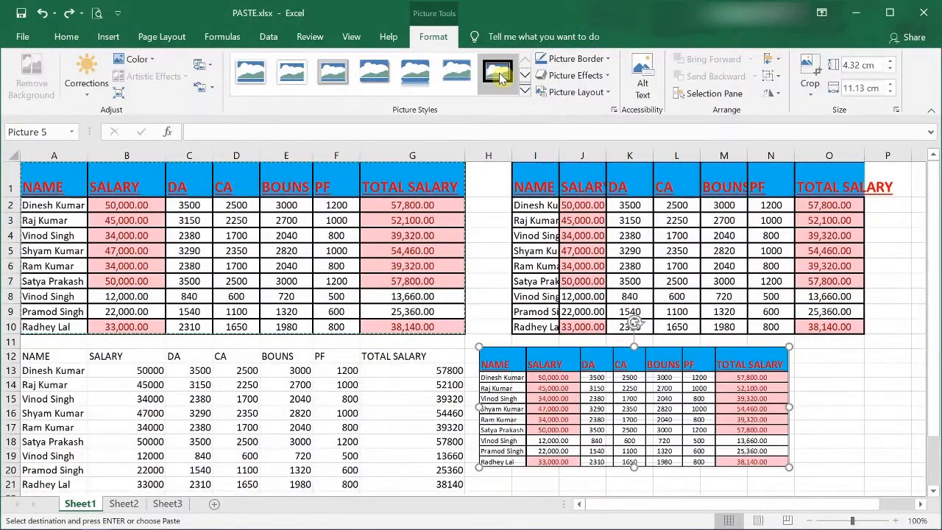
- Undo the picture's move, resize and paste, and paste the copied table at I13 as a Linked Picture
{"action": "key", "text": "ctrl+z"}
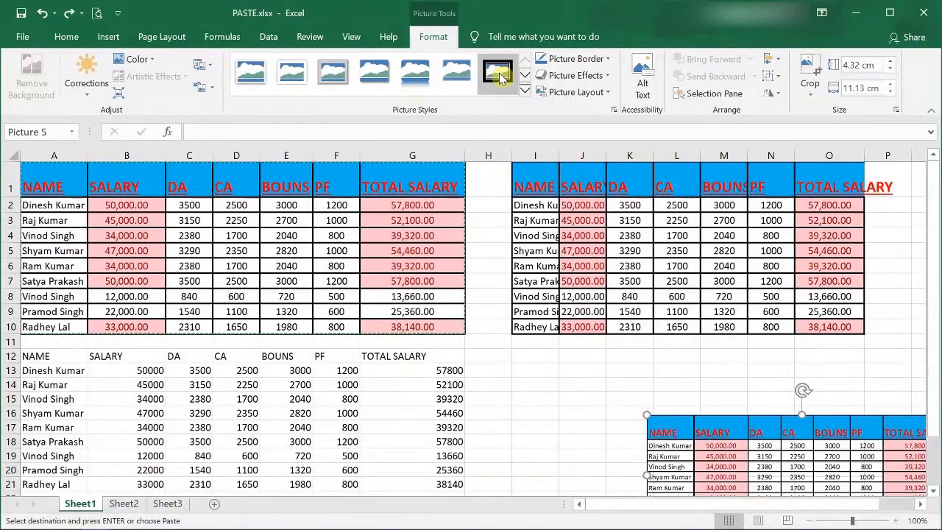
{"action": "key", "text": "ctrl+z"}
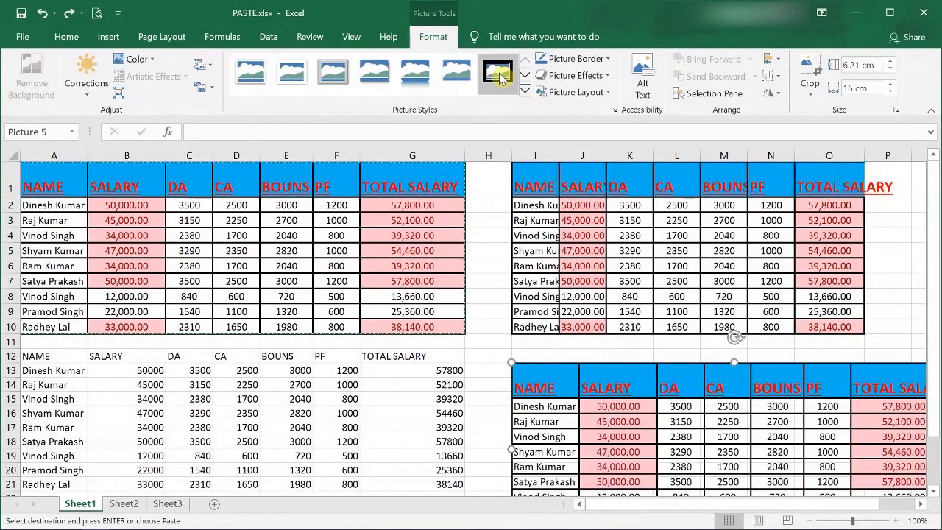
{"action": "key", "text": "ctrl+z"}
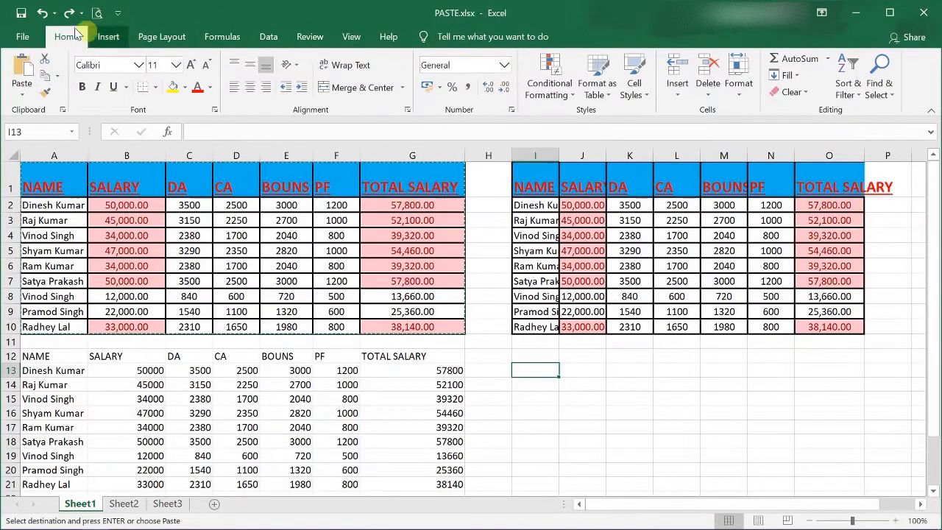
{"action": "left_click", "coordinate": [24, 96]}
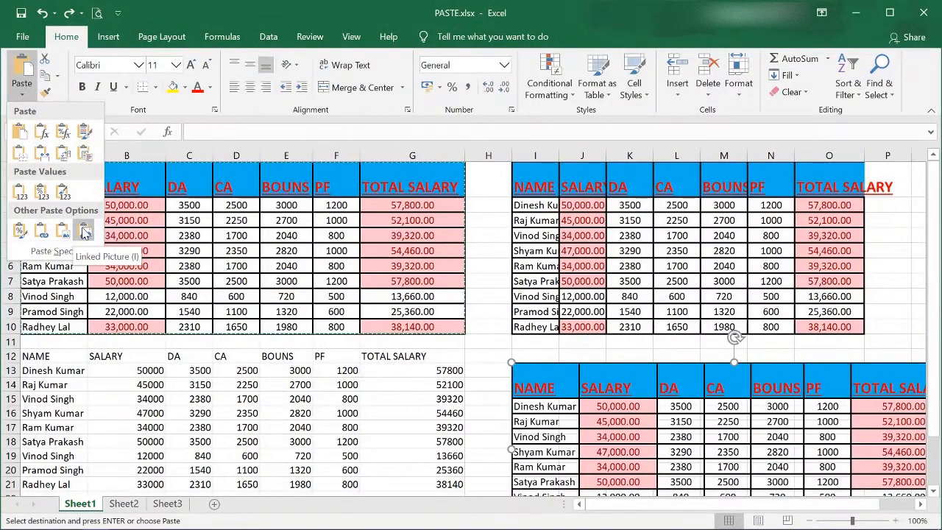
{"action": "left_click", "coordinate": [84, 232]}
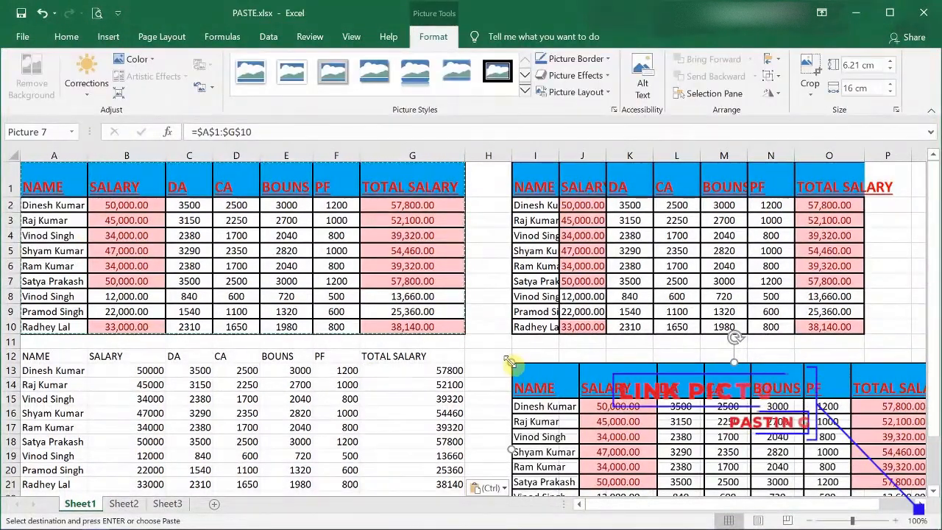
- Shrink the linked picture to about 4.95 × 12.75 cm and apply a white-framed picture style with a perspective shadow
{"action": "mouse_move", "coordinate": [509, 362]}
{"action": "left_mouse_down"}
{"action": "mouse_move", "coordinate": [599, 397]}
{"action": "mouse_move", "coordinate": [511, 345]}
{"action": "left_mouse_up"}
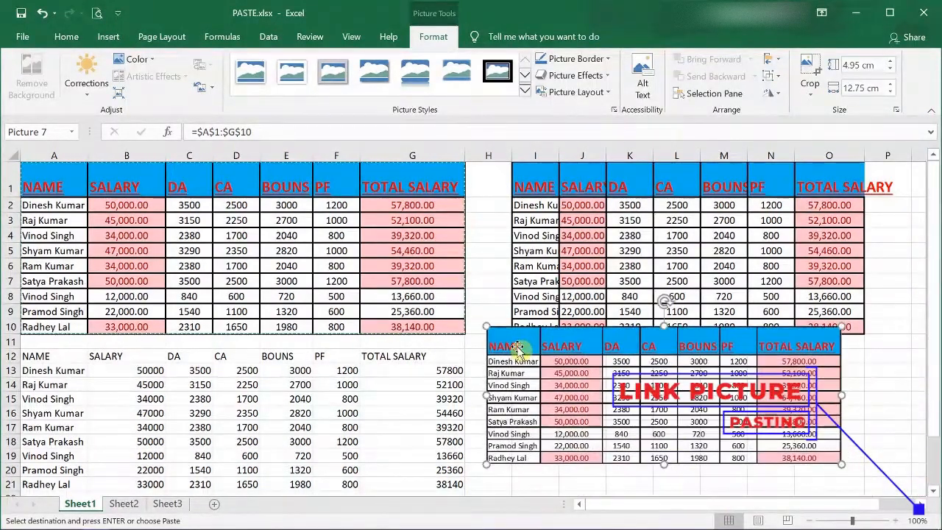
{"action": "left_click", "coordinate": [525, 90]}
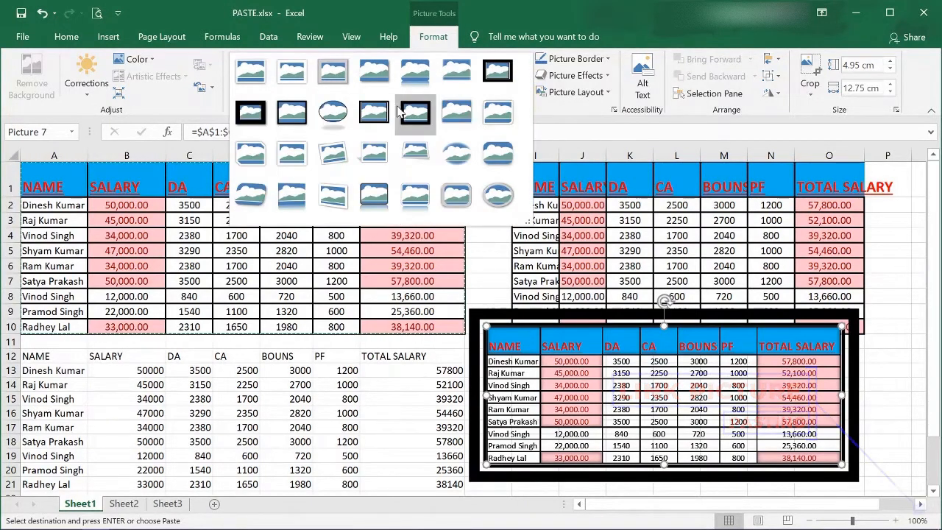
{"action": "left_click", "coordinate": [376, 153]}
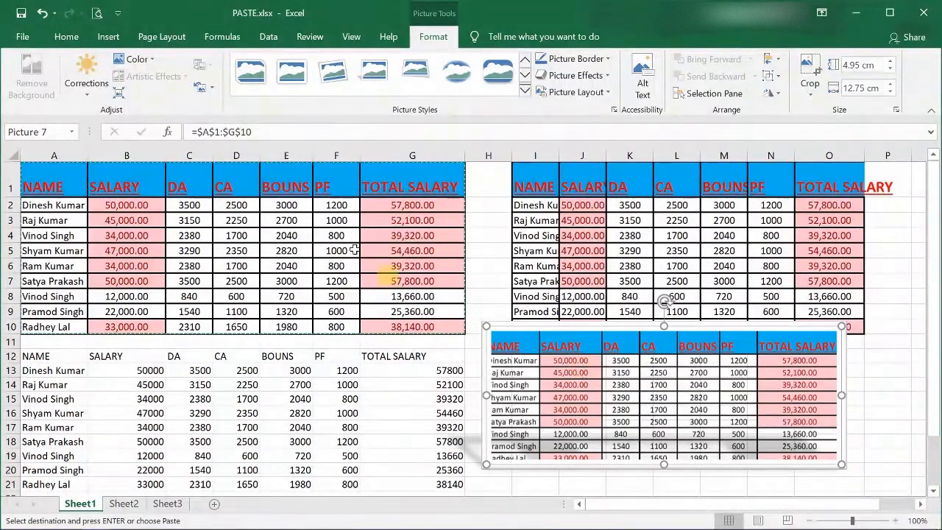
- Change the salary in B2 to 60000 and check the first row of the linked picture
{"action": "left_click", "coordinate": [130, 218]}
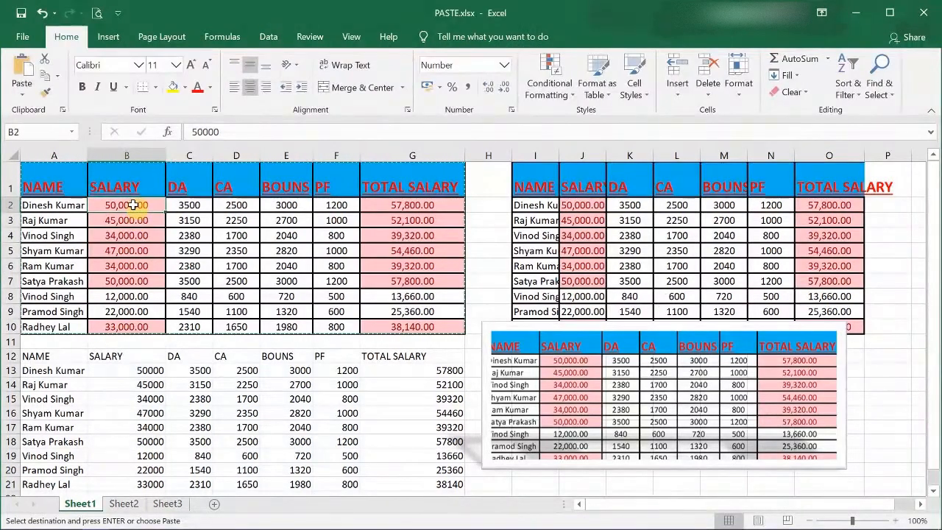
{"action": "type", "text": "6"}
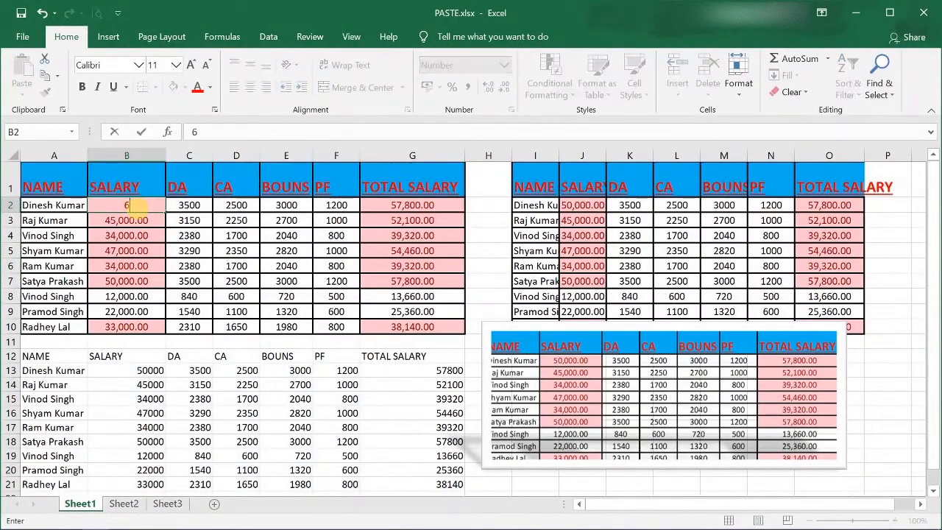
{"action": "type", "text": "0000"}
{"action": "key", "text": "Return"}
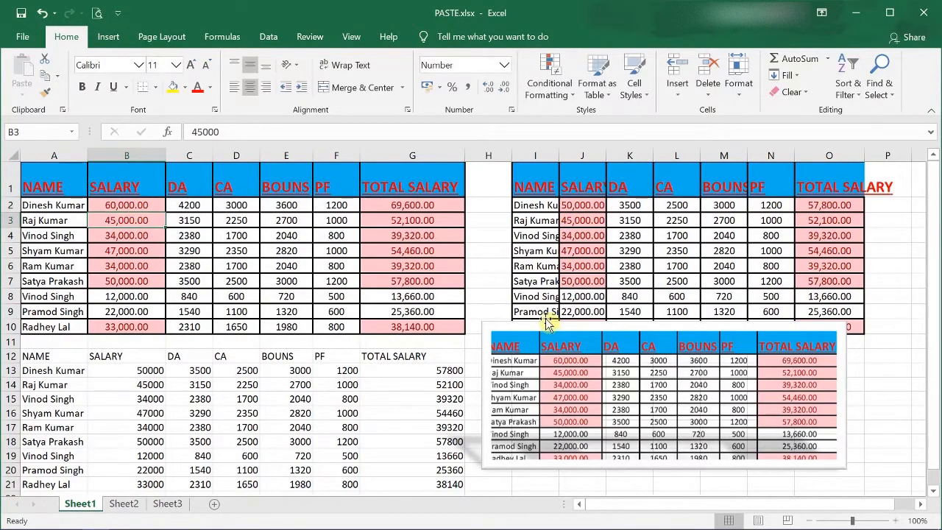
{"action": "scroll", "coordinate": [563, 357], "scroll_direction": "up", "scroll_amount": 3, "text": "ctrl"}
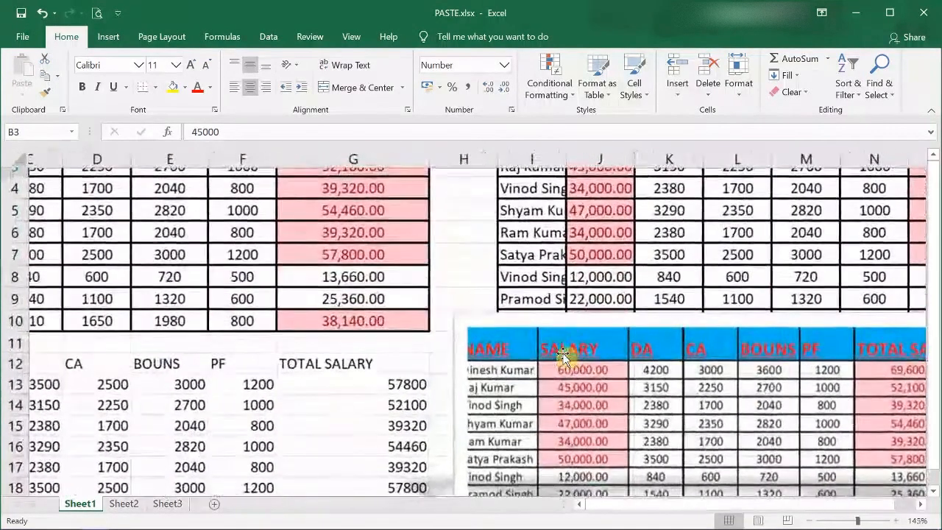